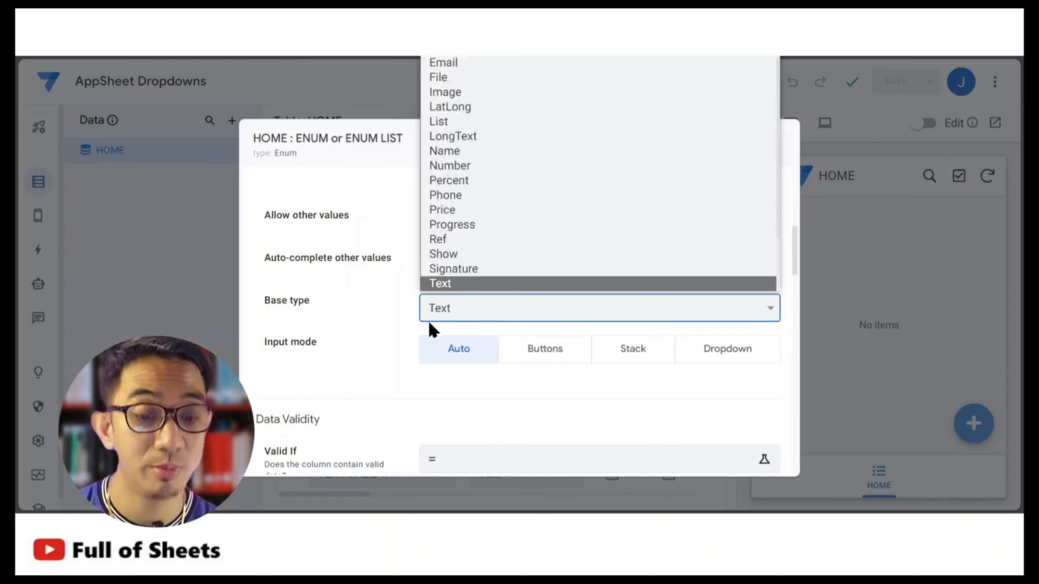
- Set the input mode of the ENUM or ENUM LIST column to Dropdown and save the app
click(377, 306)
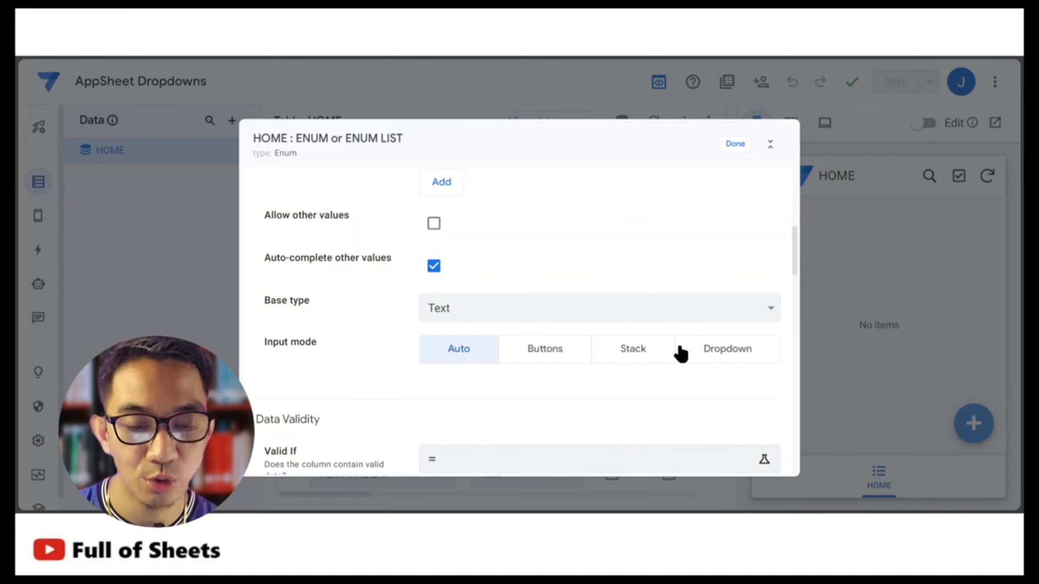
click(713, 355)
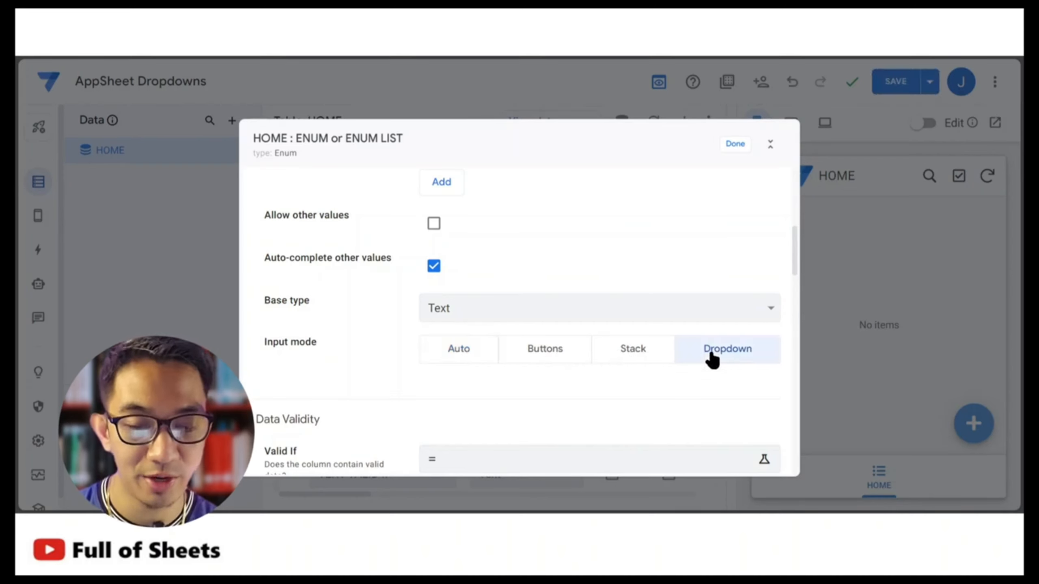
click(724, 152)
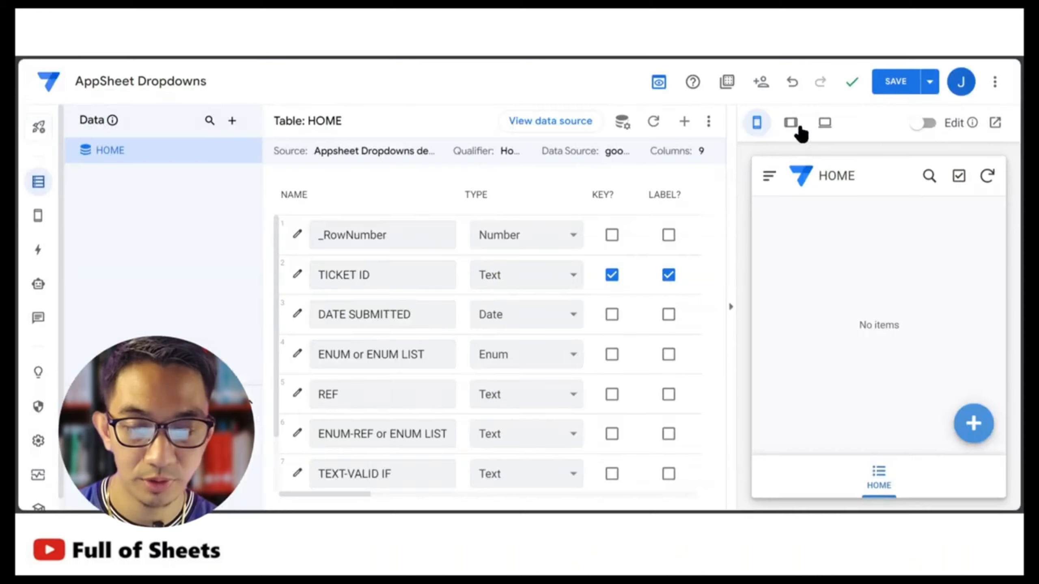
click(895, 84)
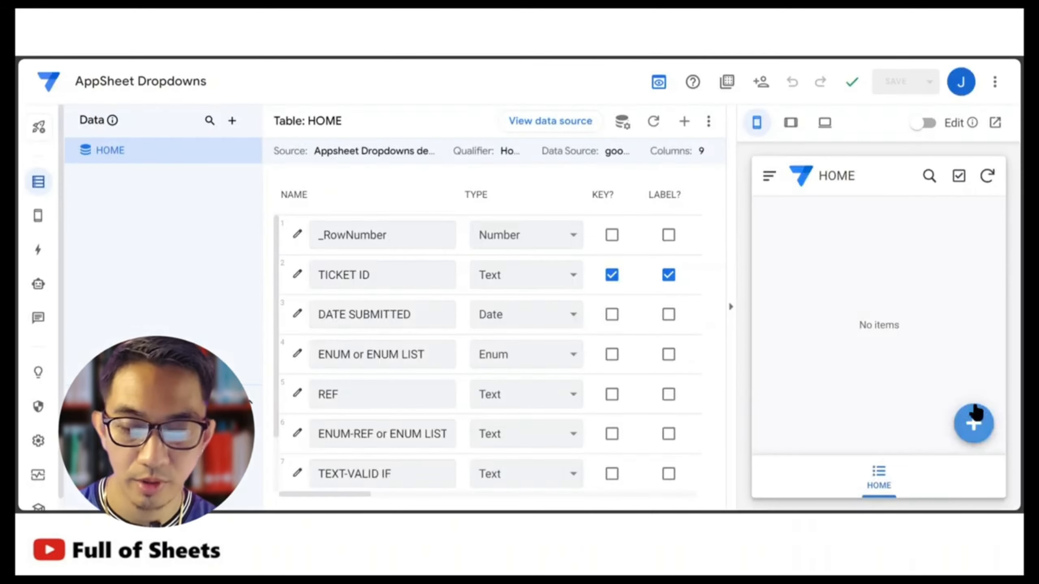
- Test the ENUM or ENUM LIST dropdown in a new preview form by choosing Manila
click(978, 423)
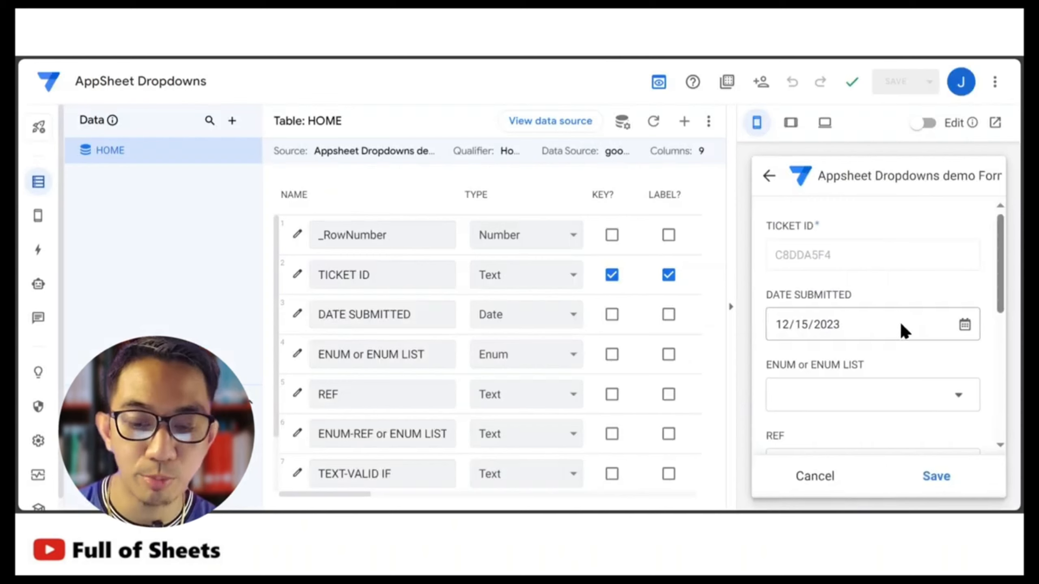
scroll(902, 260, down, 2)
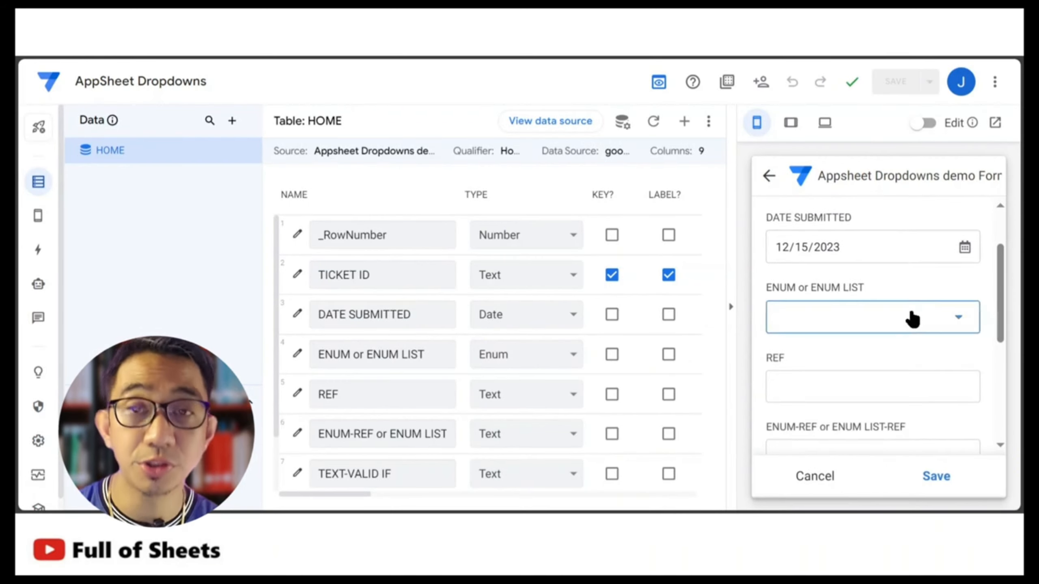
click(912, 318)
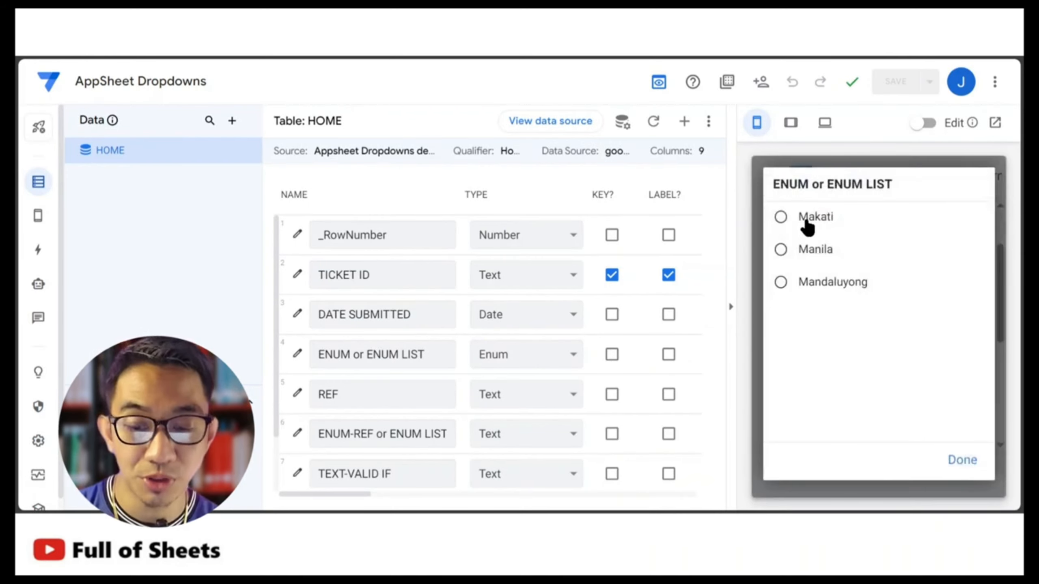
click(798, 254)
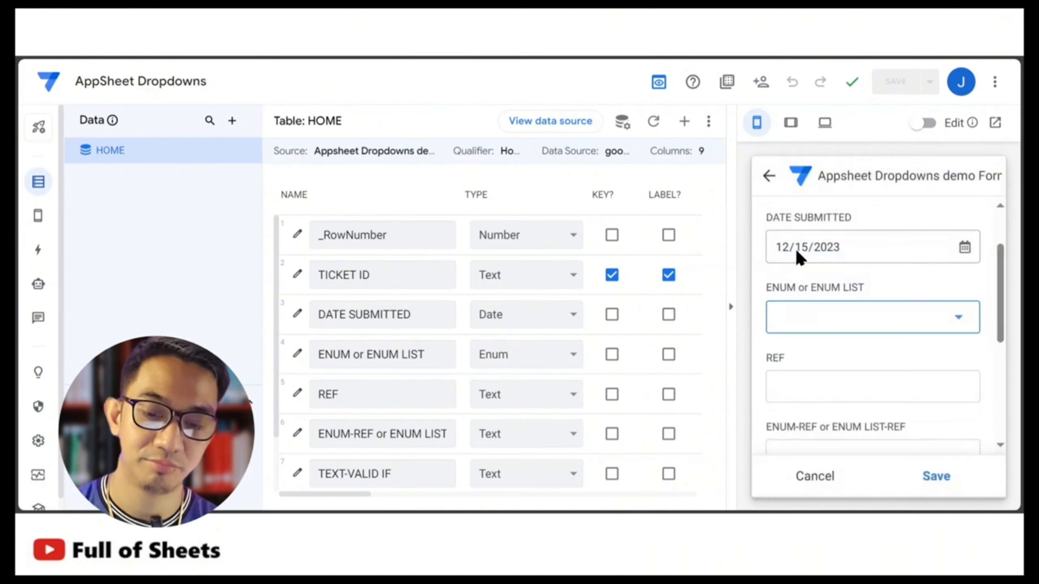
click(829, 328)
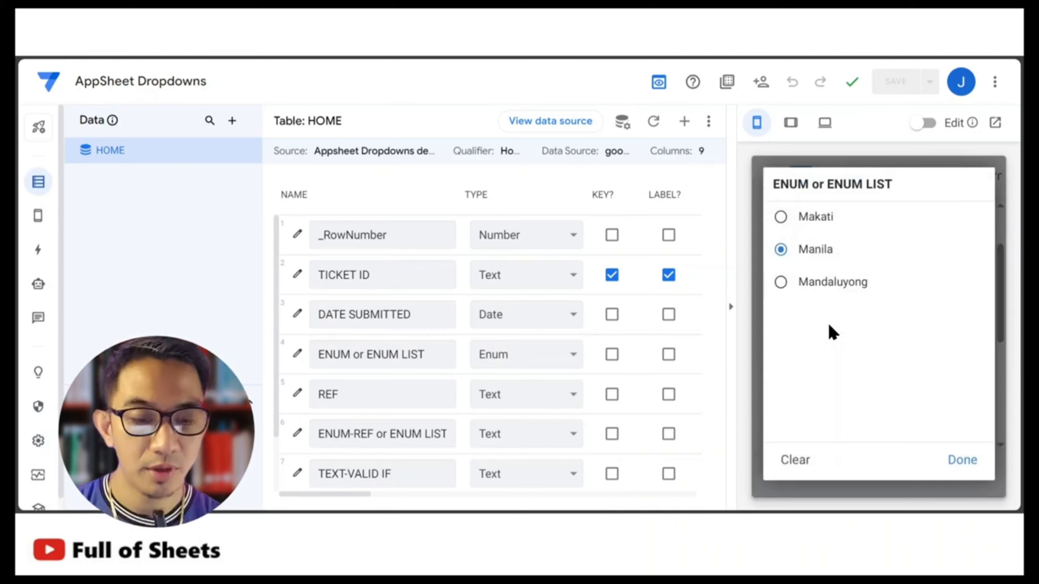
click(962, 460)
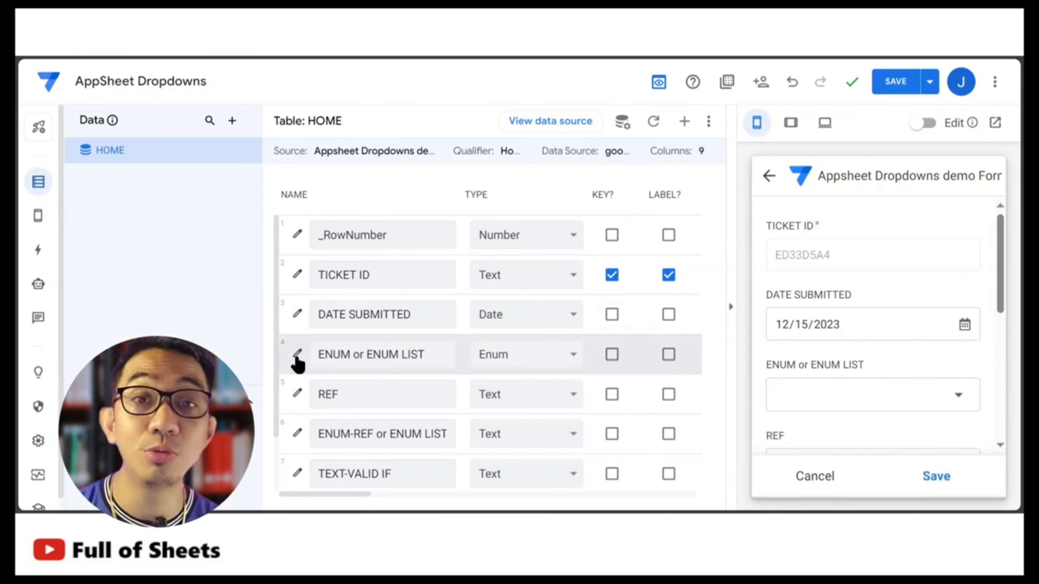
- Allow other values for the ENUM or ENUM LIST column and save the app
click(311, 347)
scroll(493, 284, down, 6)
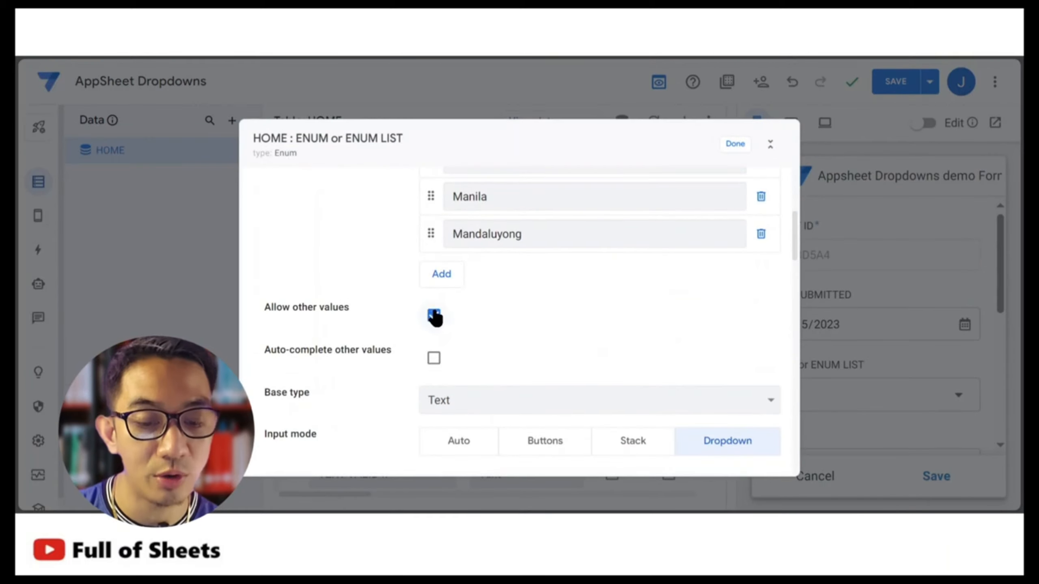
click(733, 145)
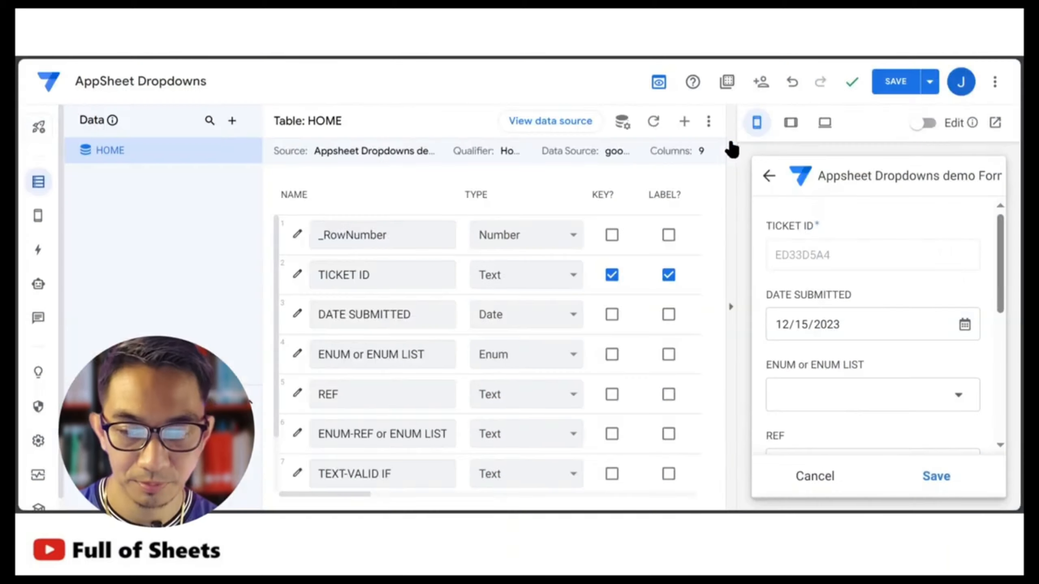
click(912, 82)
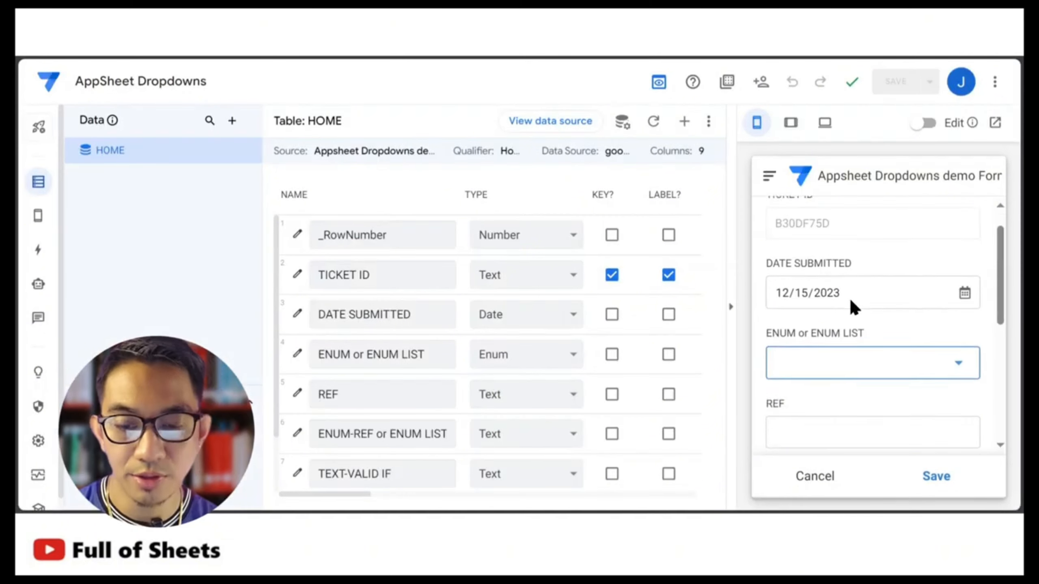
- Enter Las Pinas as a custom value for ENUM or ENUM LIST in the preview form
click(844, 329)
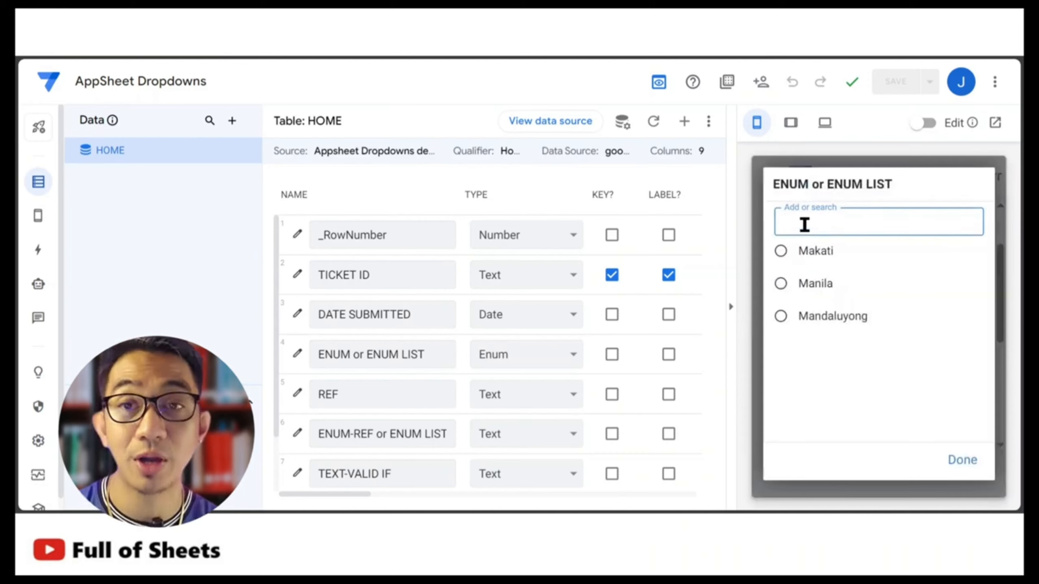
text(Las )
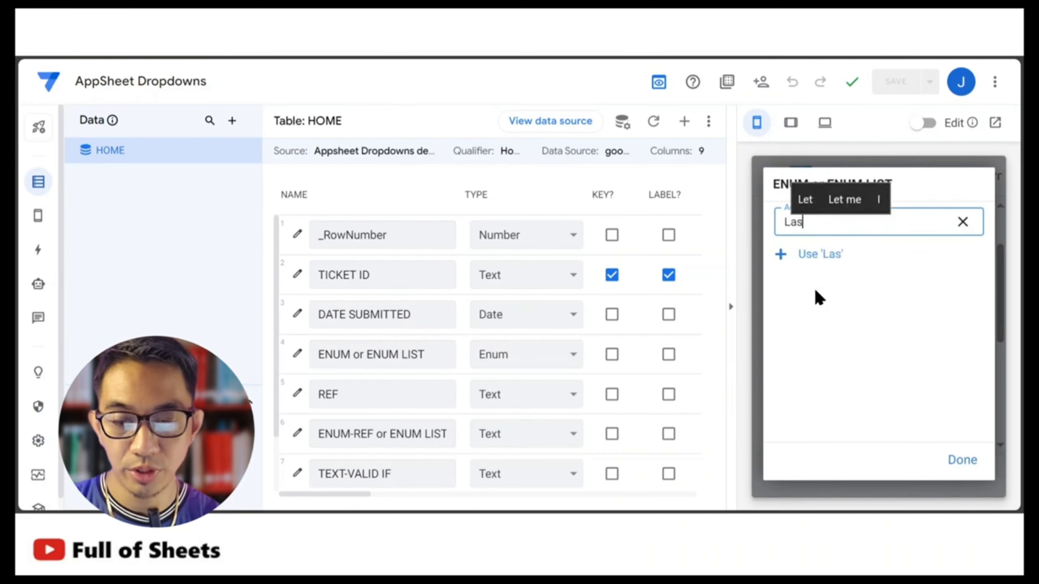
text(Pinas)
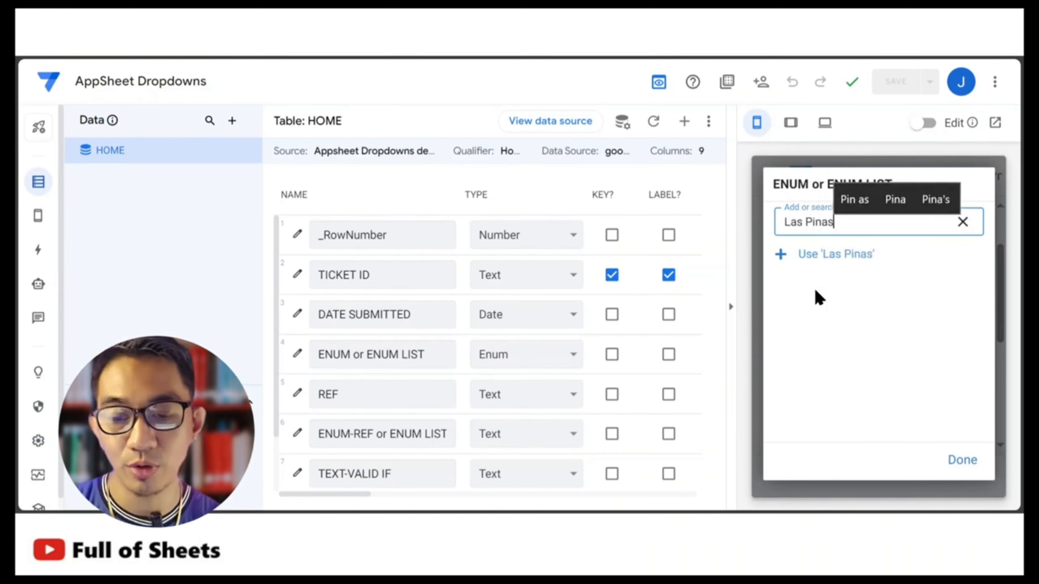
click(812, 257)
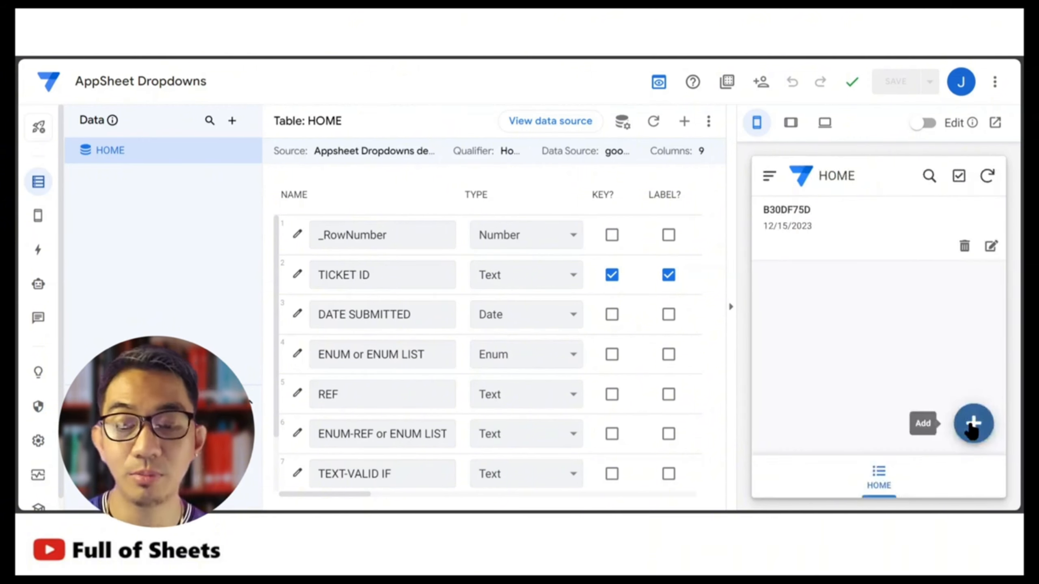
- Start another record in the preview and check which choices the ENUM or ENUM LIST dropdown offers
click(973, 426)
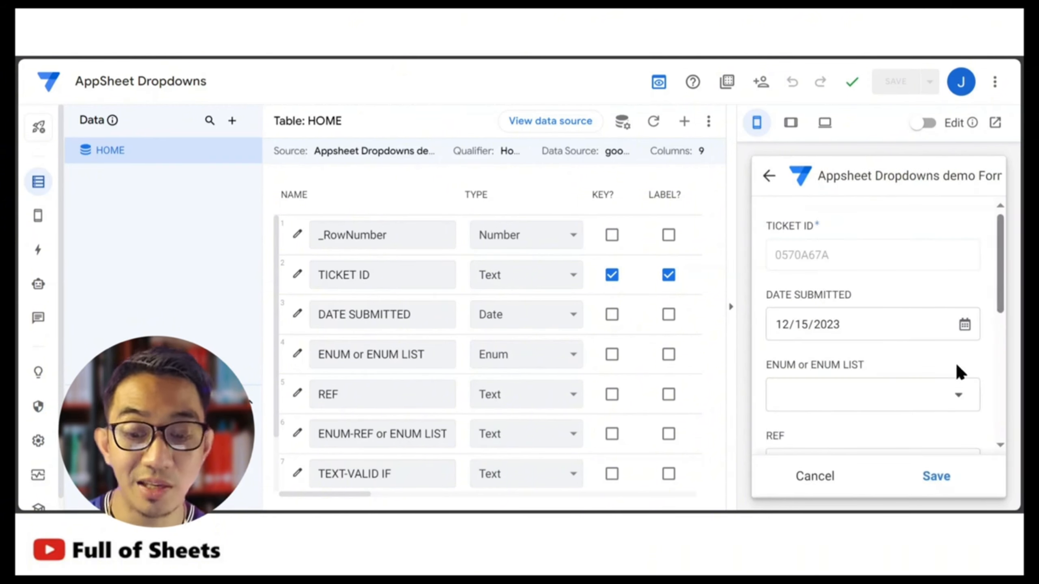
click(951, 395)
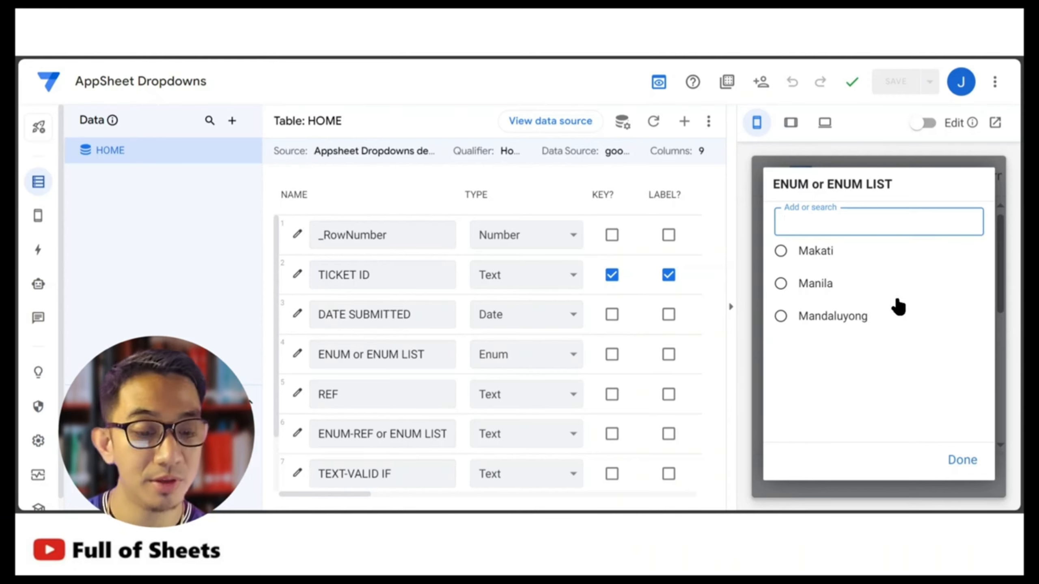
click(959, 460)
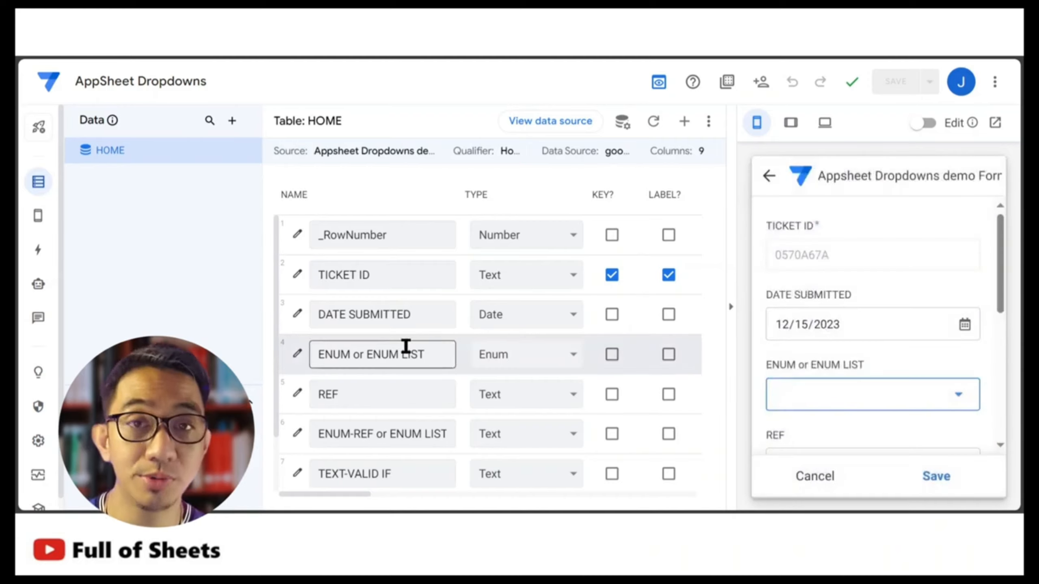
- Enable auto-complete of other values for the ENUM or ENUM LIST column and save the app
click(298, 354)
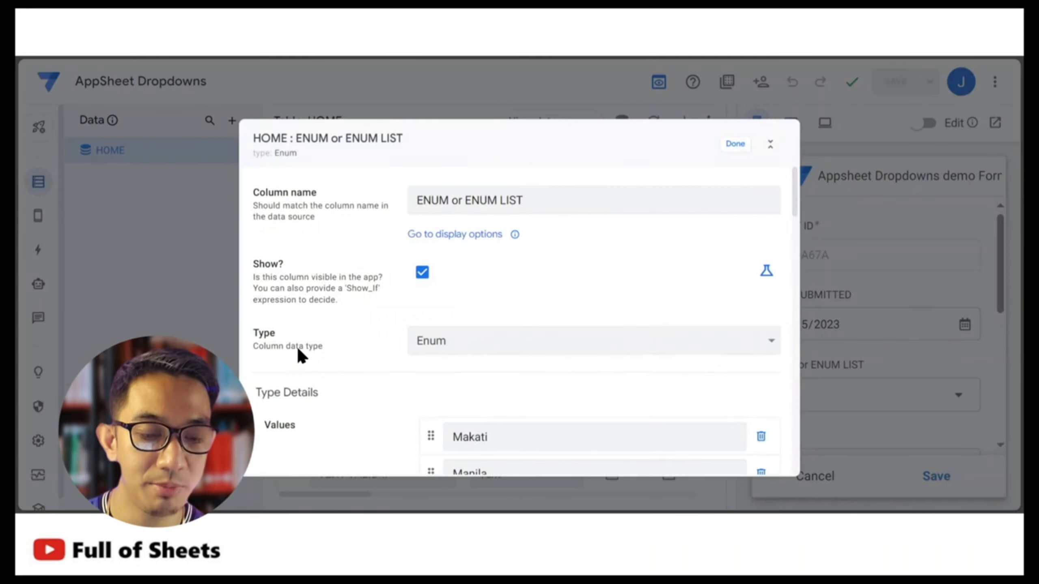
scroll(412, 335, down, 5)
scroll(411, 327, down, 1)
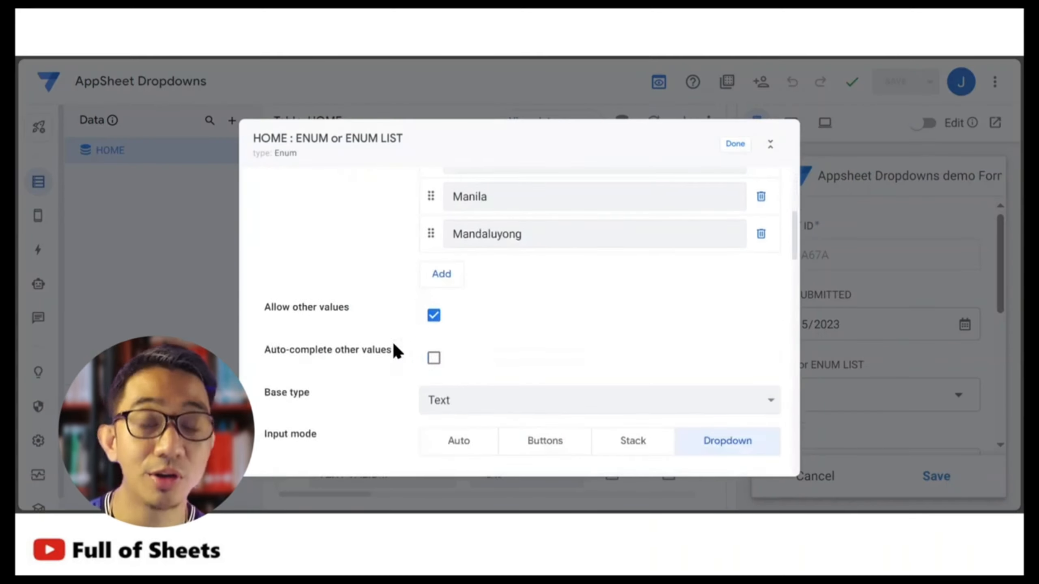
click(435, 360)
click(736, 144)
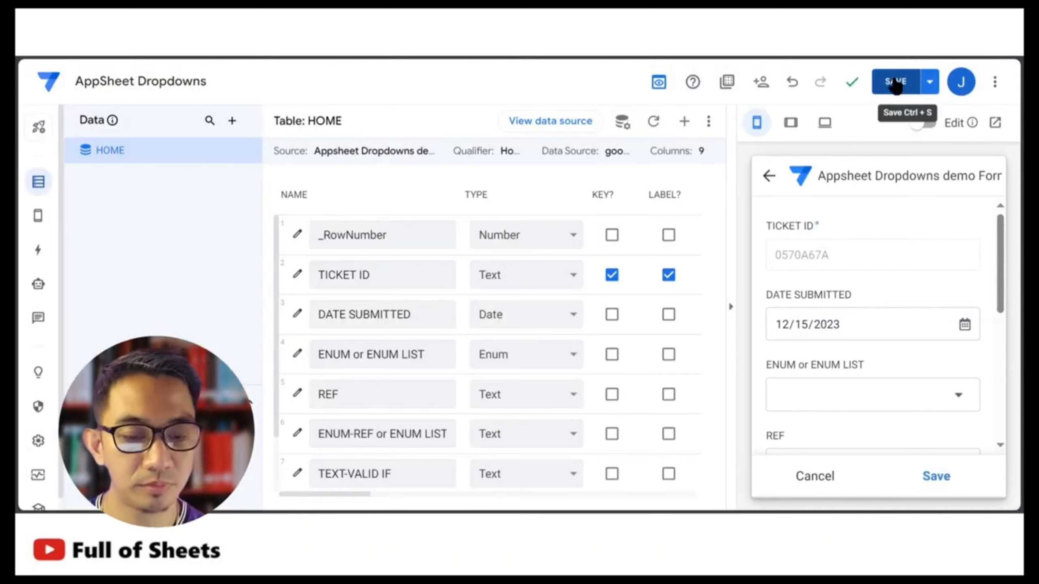
click(895, 79)
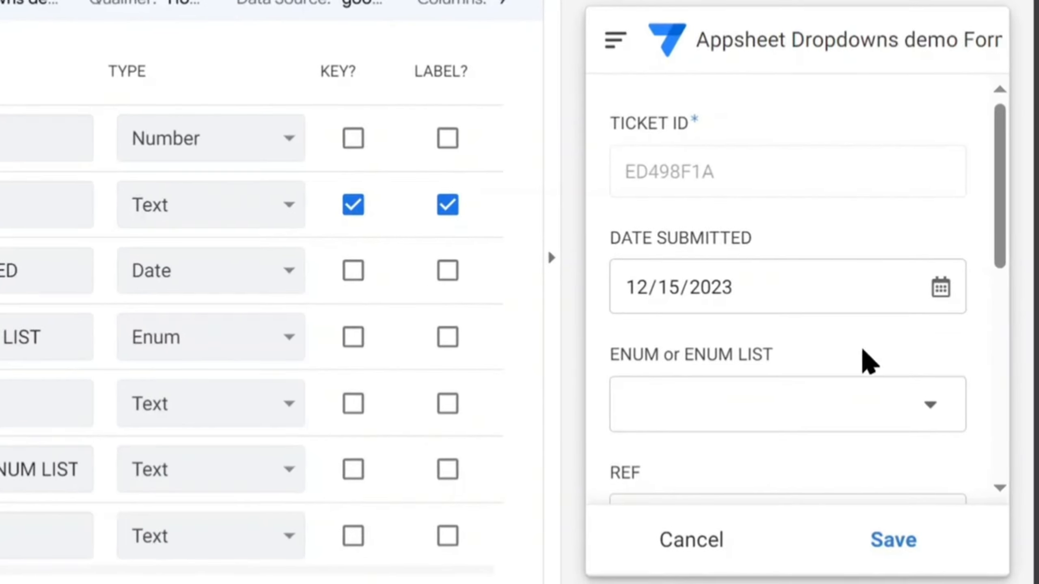
- Check the ENUM or ENUM LIST dropdown choices in the preview form and review the column's settings
click(888, 413)
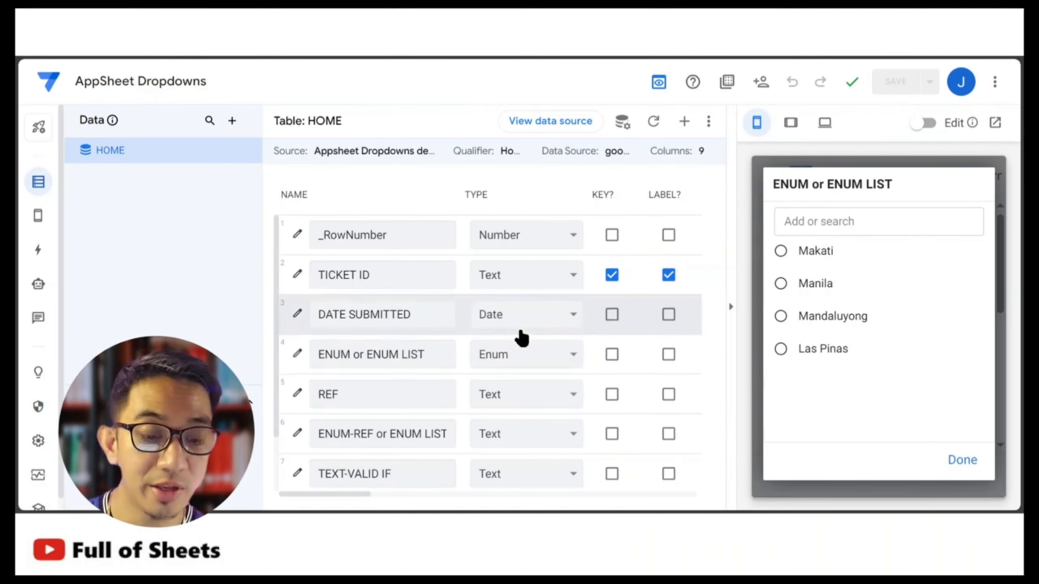
click(296, 354)
scroll(405, 323, down, 4)
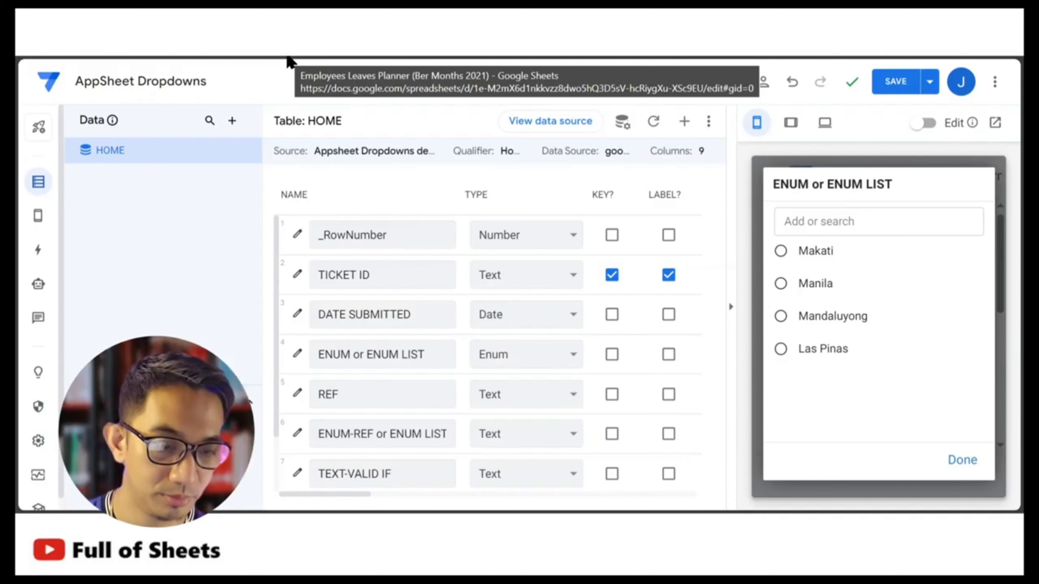
- Add the Cities worksheet from the Appsheet Dropdowns demo source as a read-only table
click(229, 121)
click(539, 214)
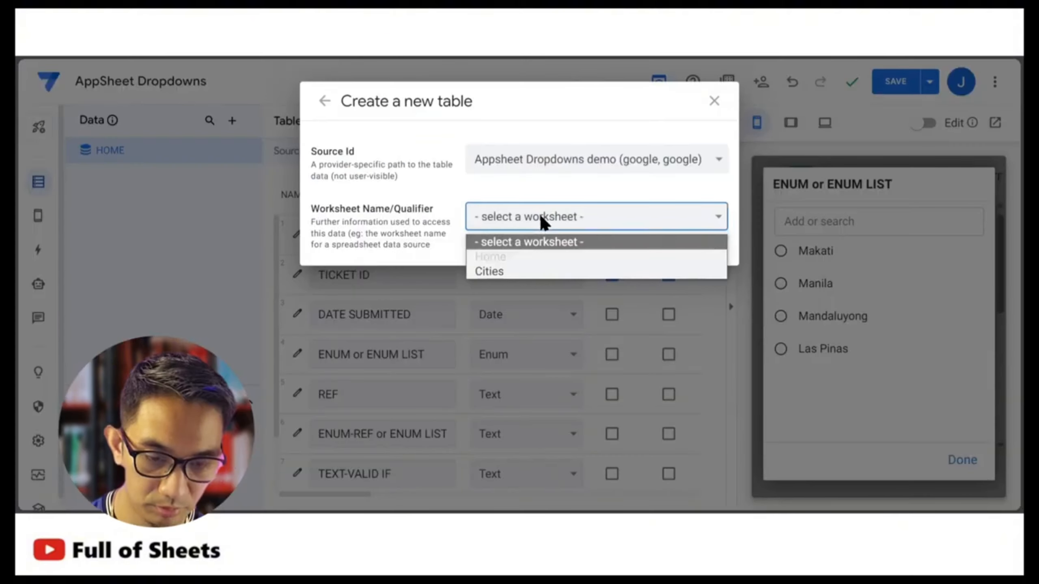
click(526, 270)
click(693, 285)
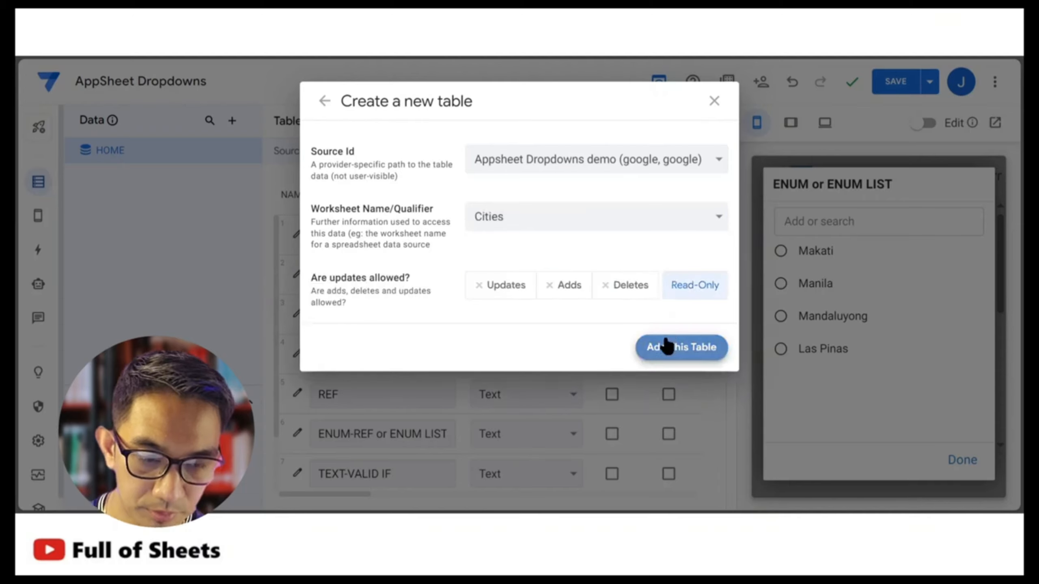
click(667, 345)
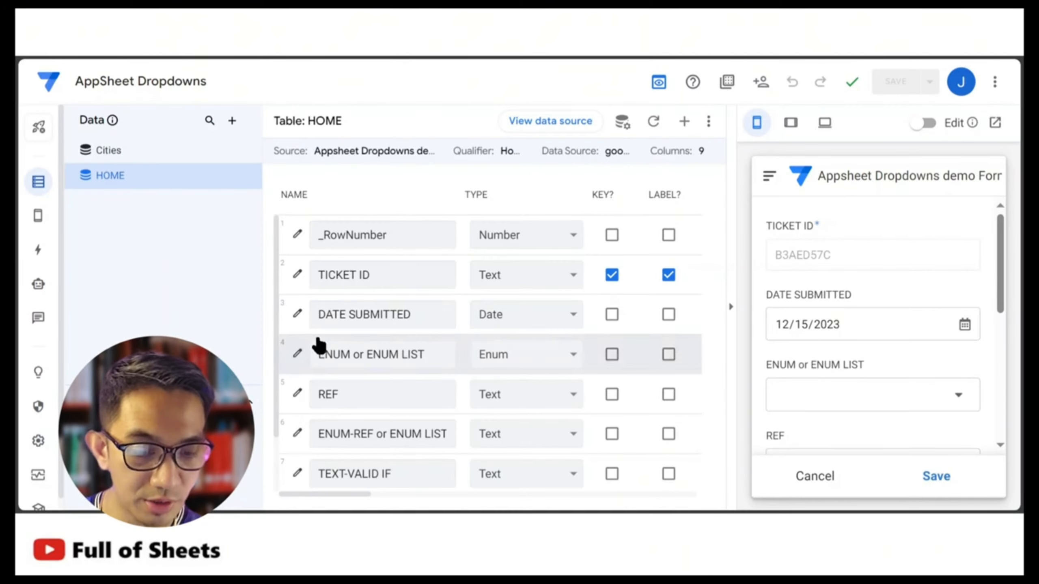
- Set the Valid If formula of the HOME table's ENUM or ENUM LIST column to Cities[CityProvince]
click(298, 355)
scroll(391, 267, down, 3)
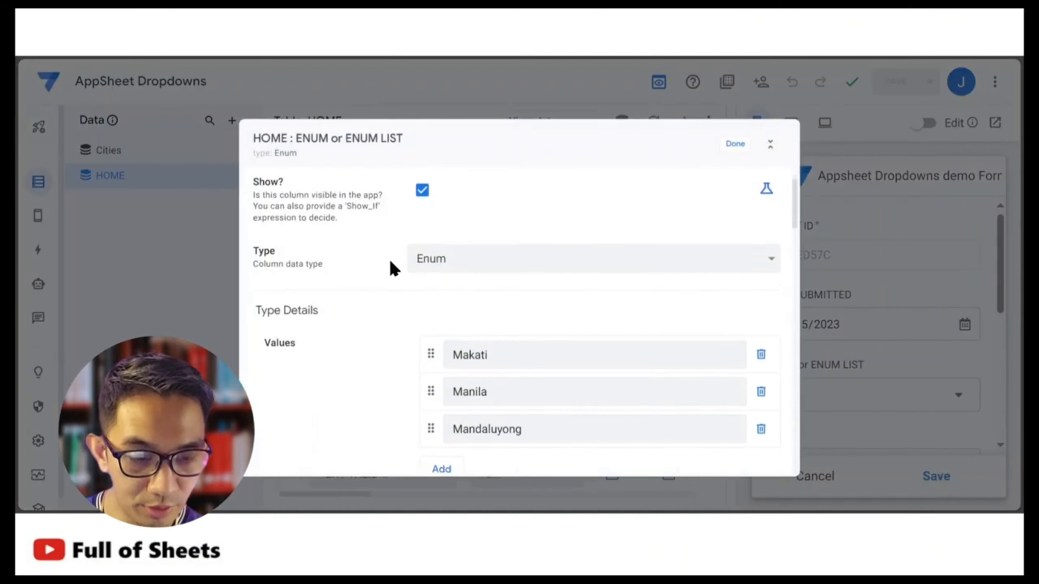
scroll(390, 266, down, 8)
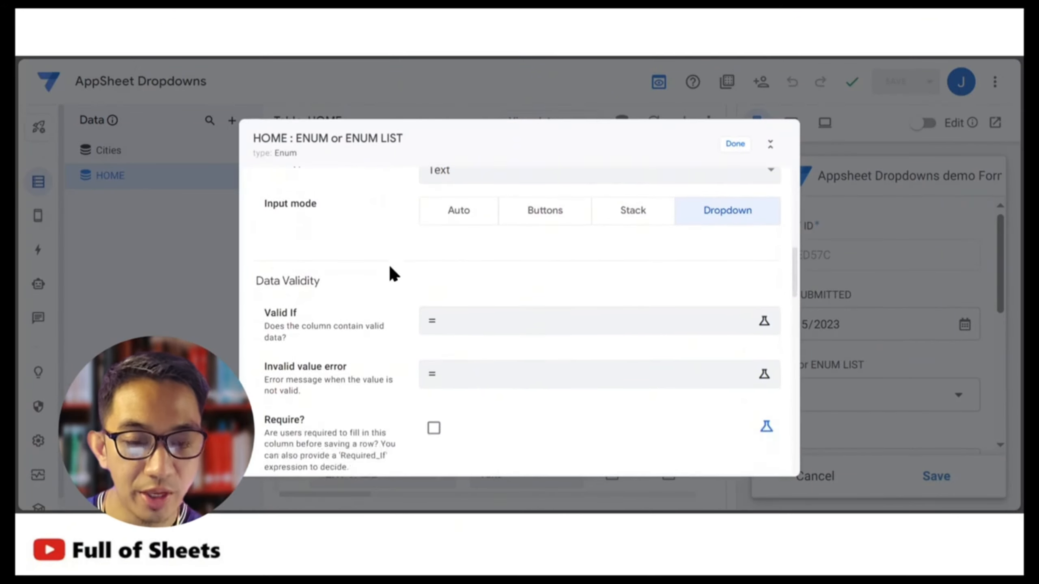
scroll(462, 303, down, 1)
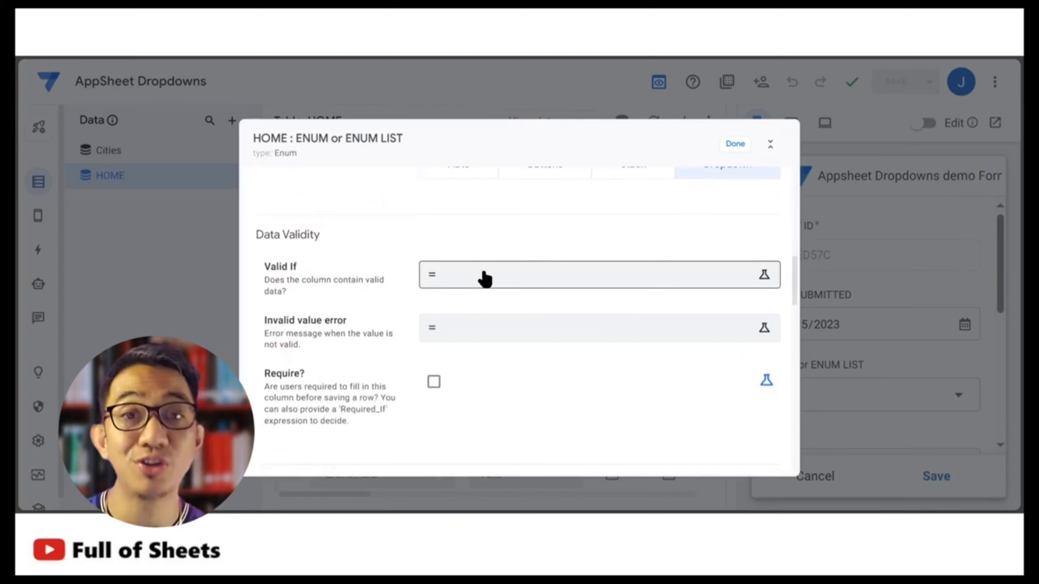
click(485, 279)
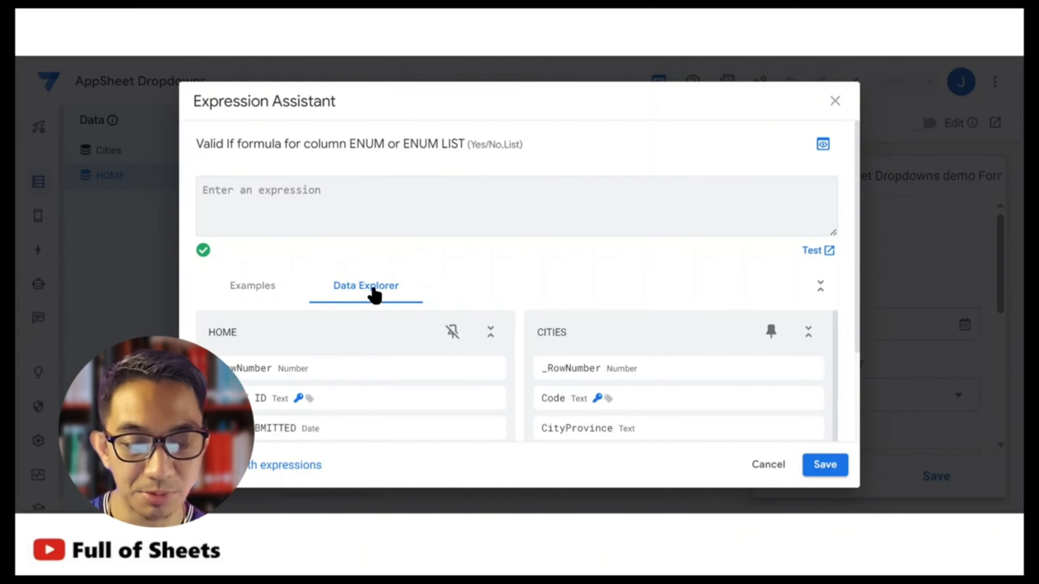
scroll(625, 270, down, 3)
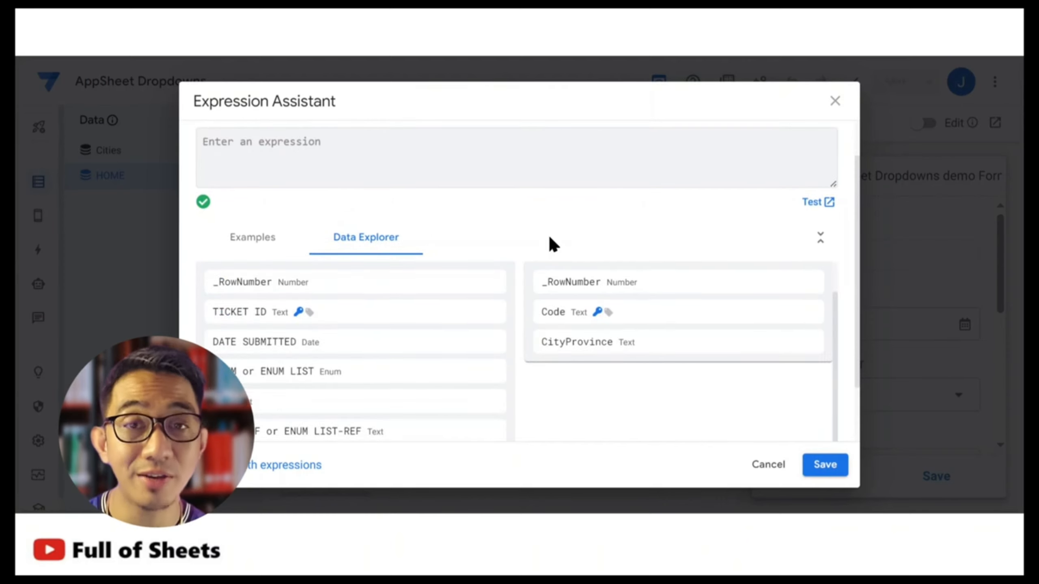
mouse_move(545, 352)
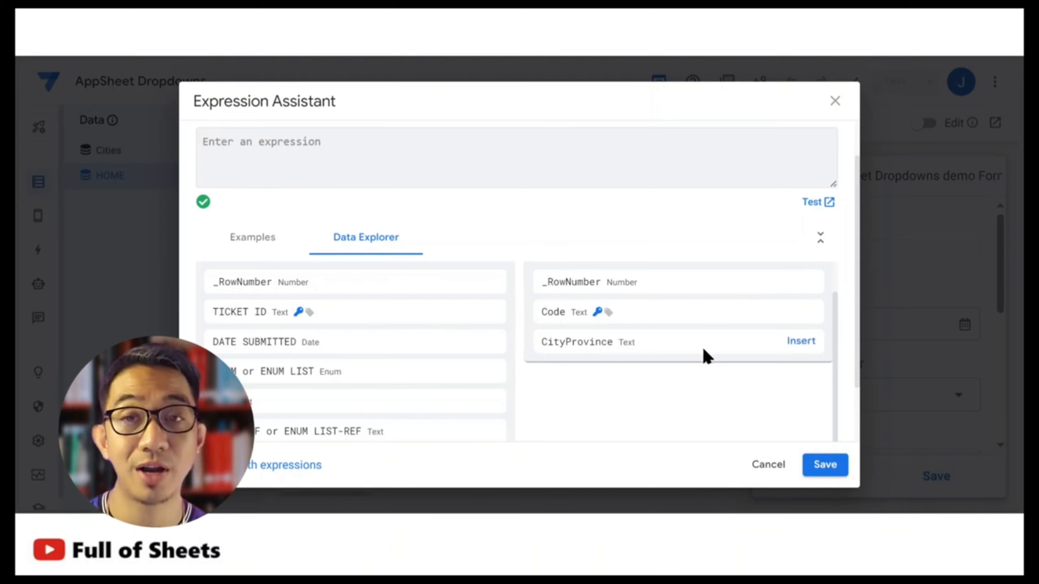
click(790, 343)
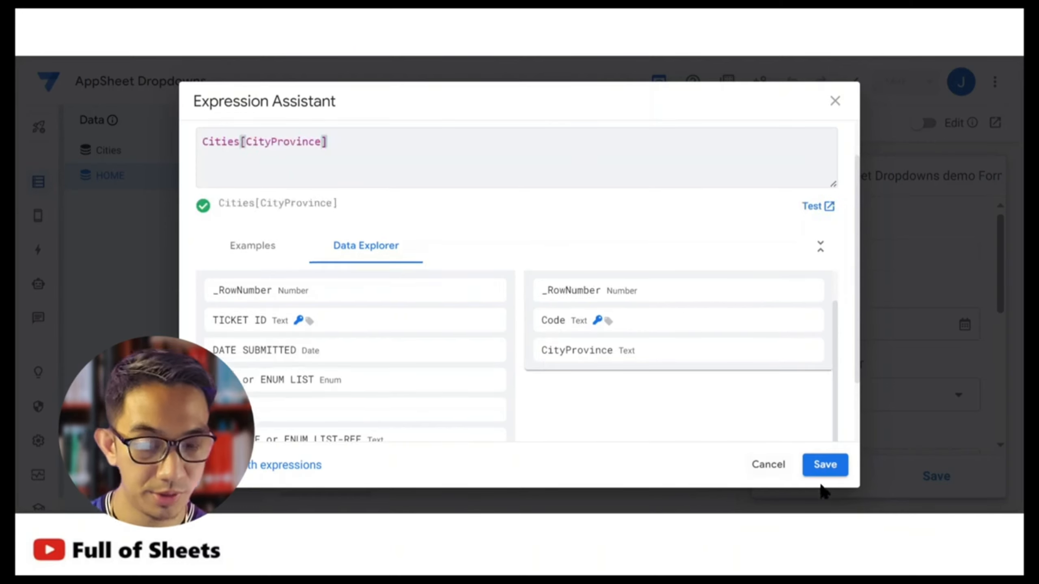
click(825, 465)
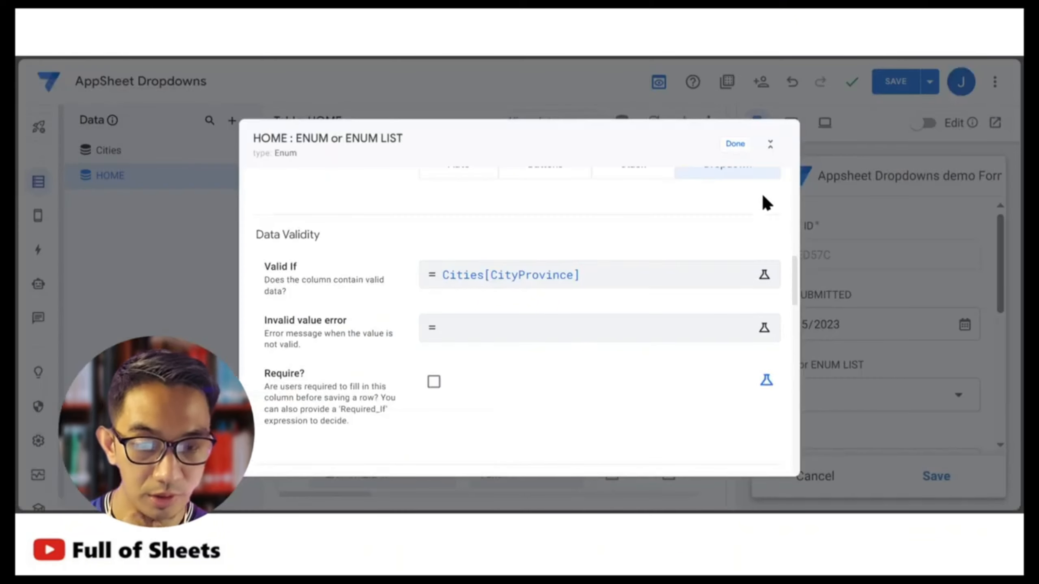
click(735, 144)
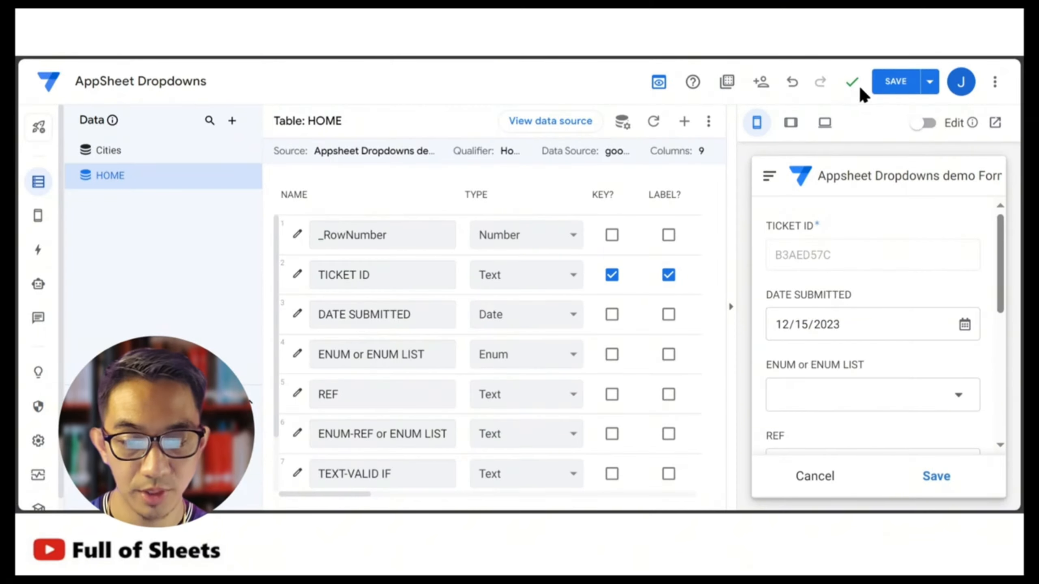
- Save the app and browse the city choices in the preview form's ENUM or ENUM LIST dropdown
click(894, 81)
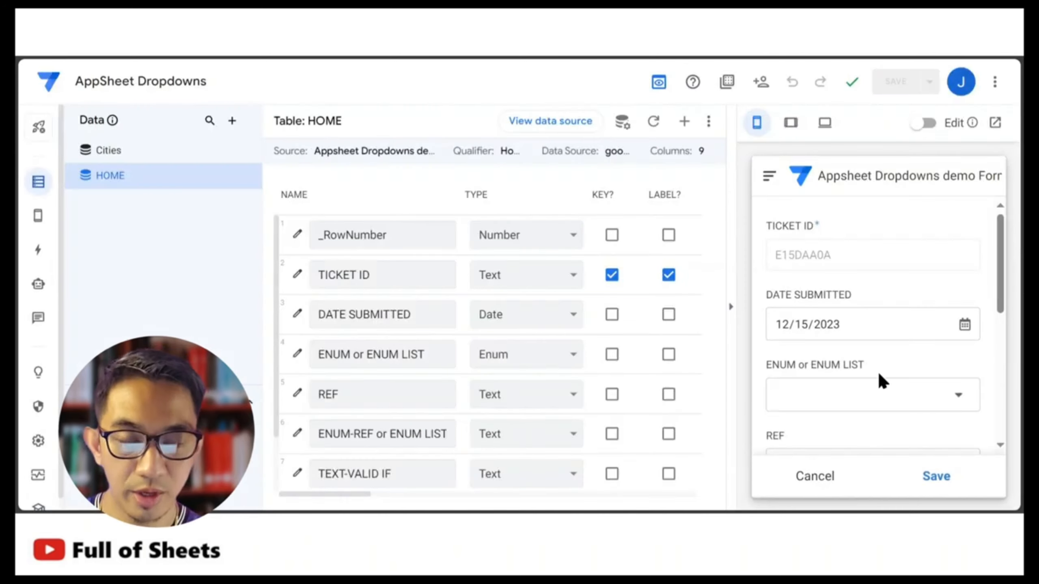
click(890, 402)
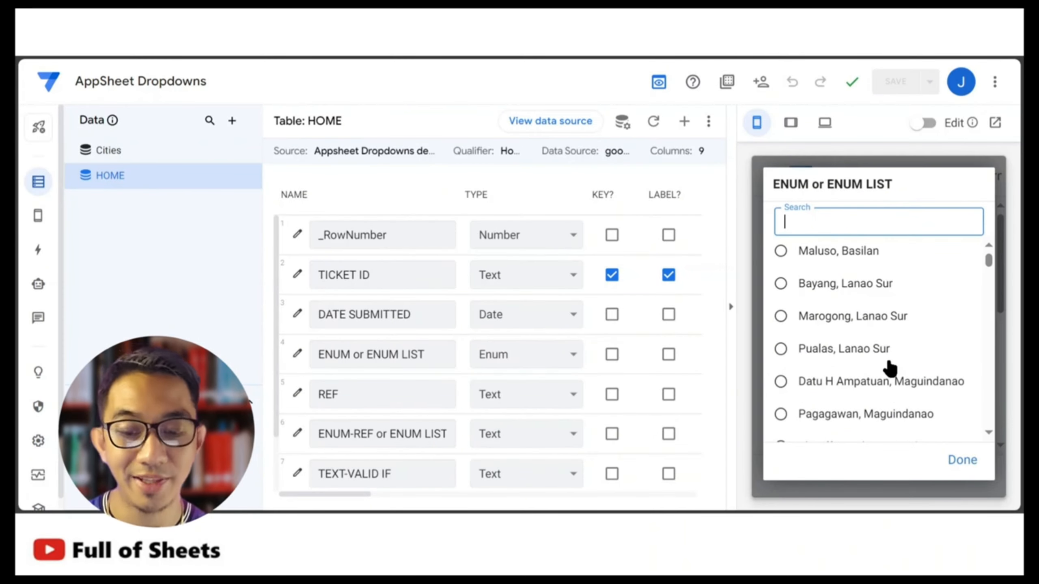
scroll(891, 369, down, 6)
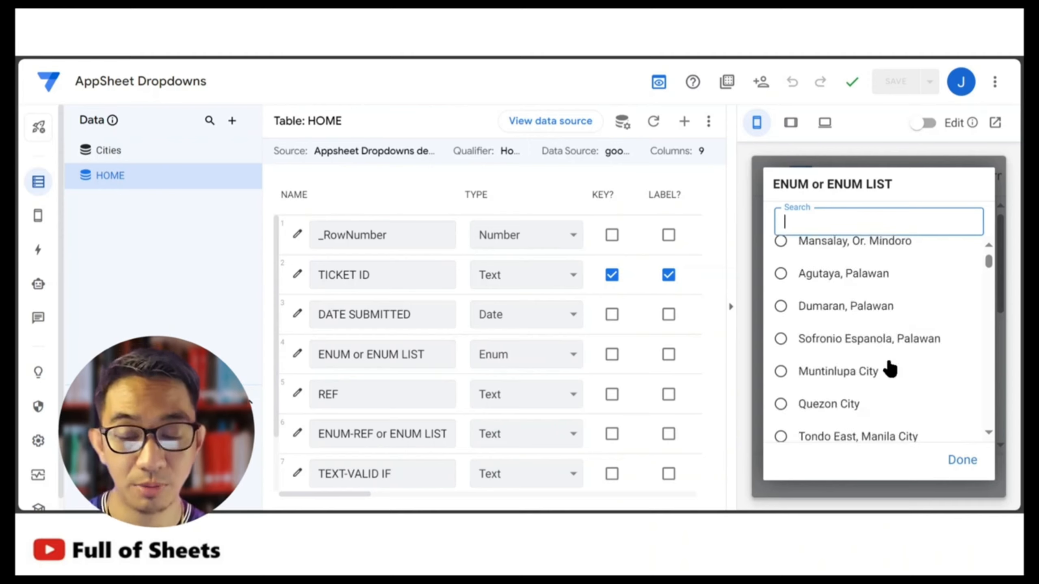
scroll(891, 371, down, 1)
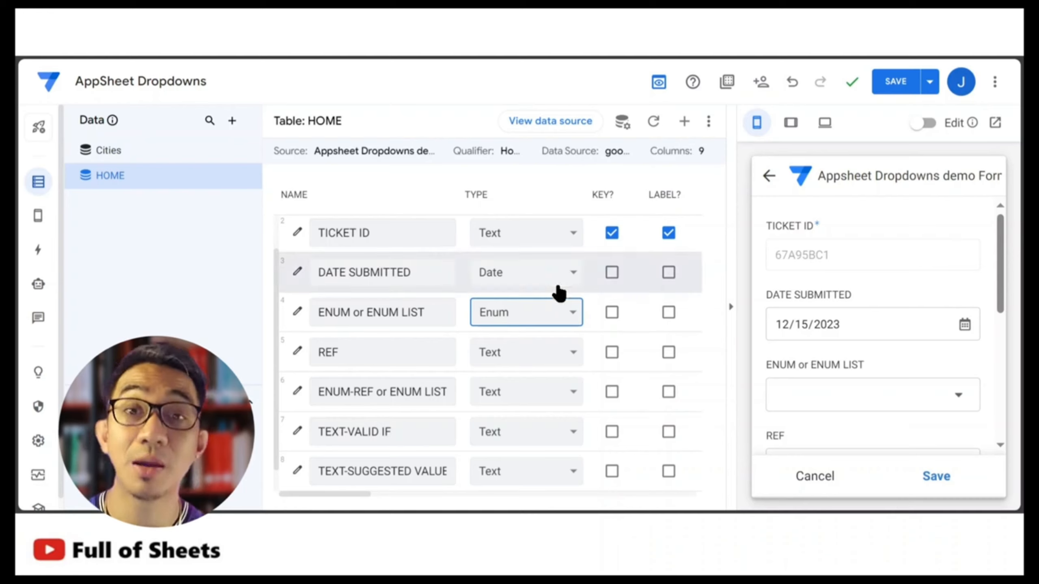
- Change the ENUM or ENUM LIST column's type to EnumList and set its item separator to a comma
click(570, 318)
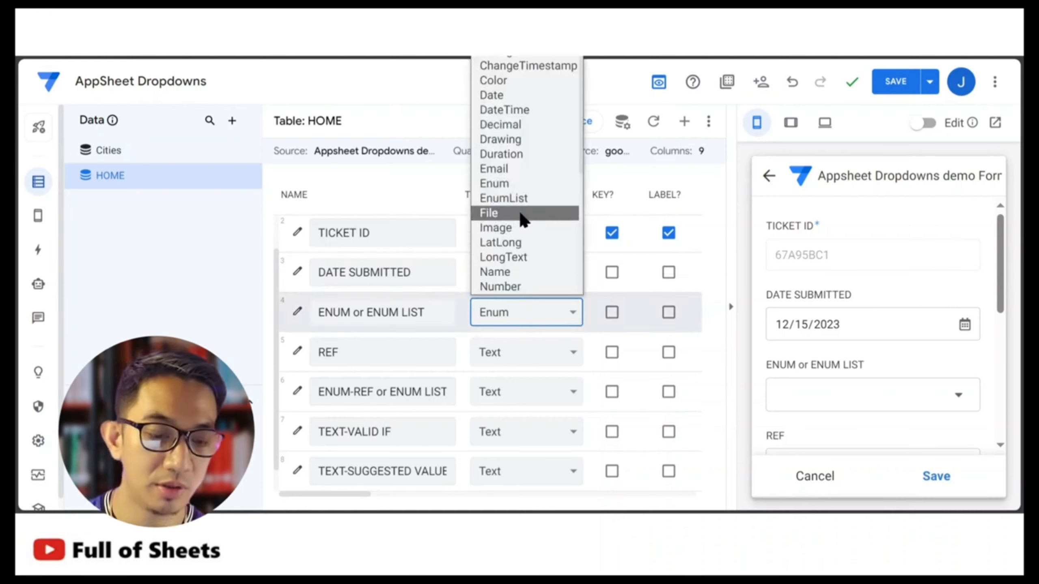
click(508, 198)
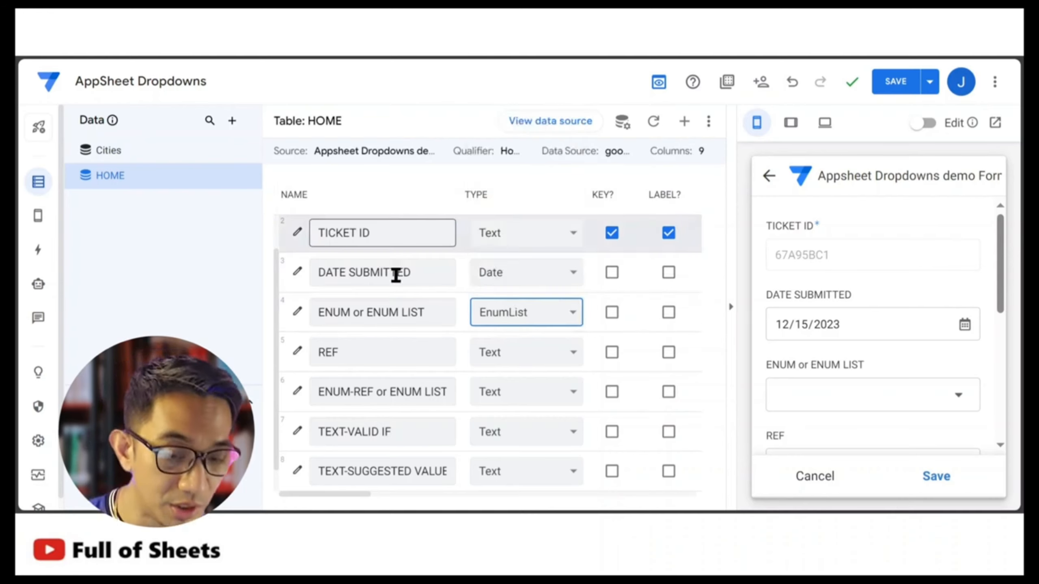
click(298, 313)
scroll(456, 303, down, 5)
scroll(459, 305, down, 3)
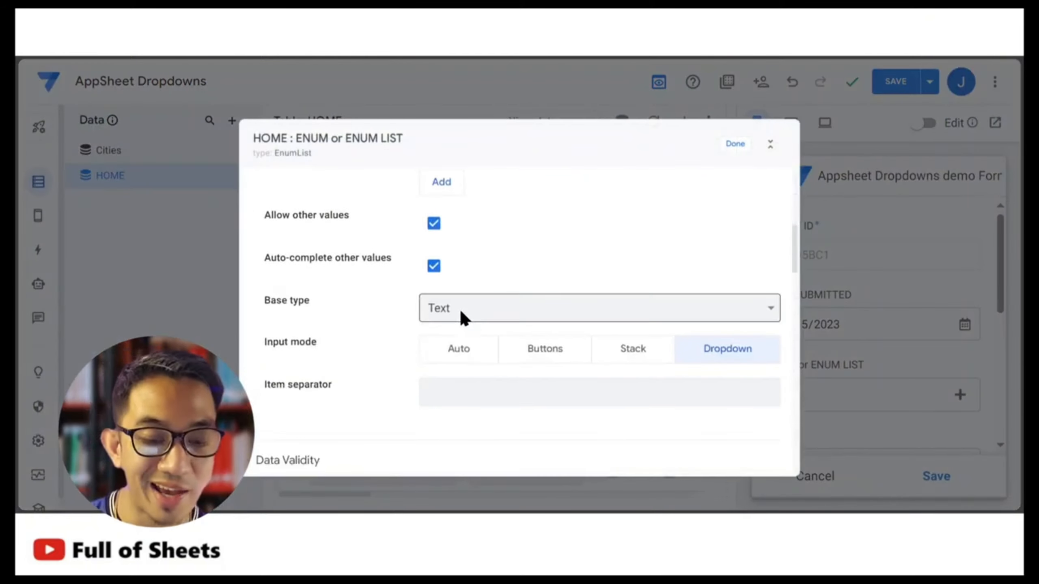
click(476, 392)
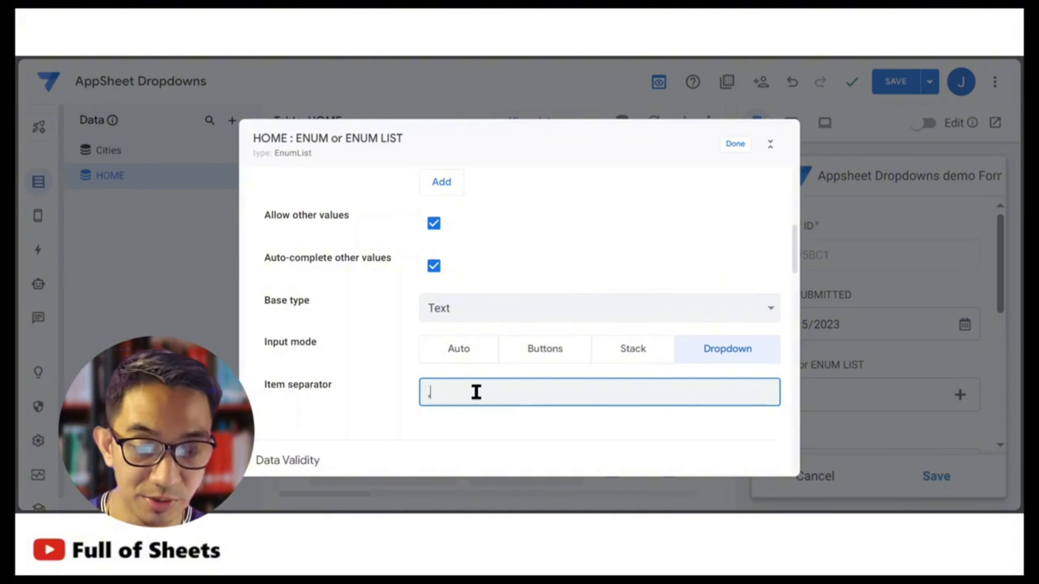
click(731, 146)
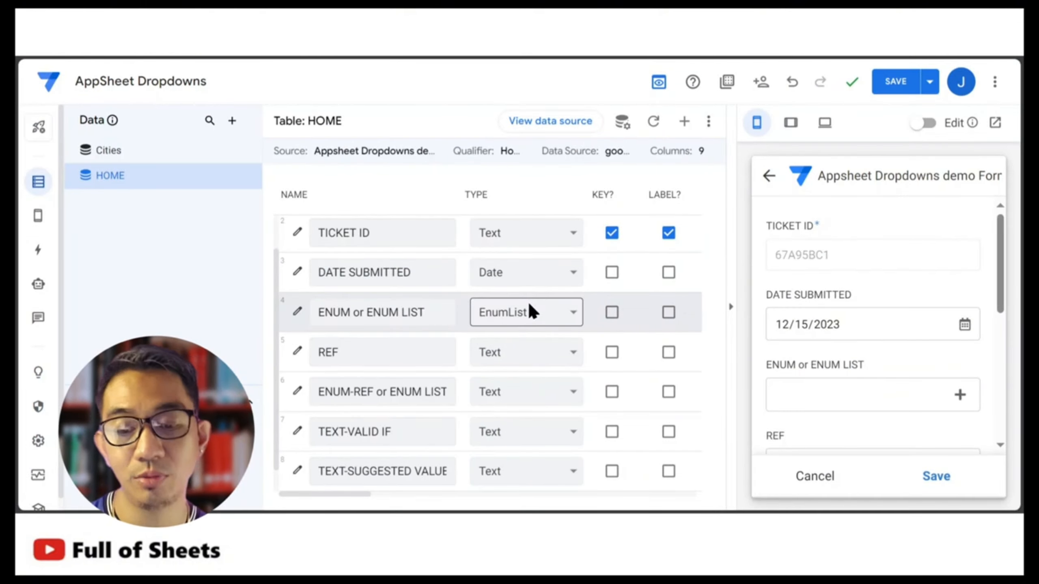
- Try a multiple selection in the preview's ENUM or ENUM LIST dropdown with Marogong, Lanao Sur and Datu H Ampatuan, Maguindanao
click(837, 393)
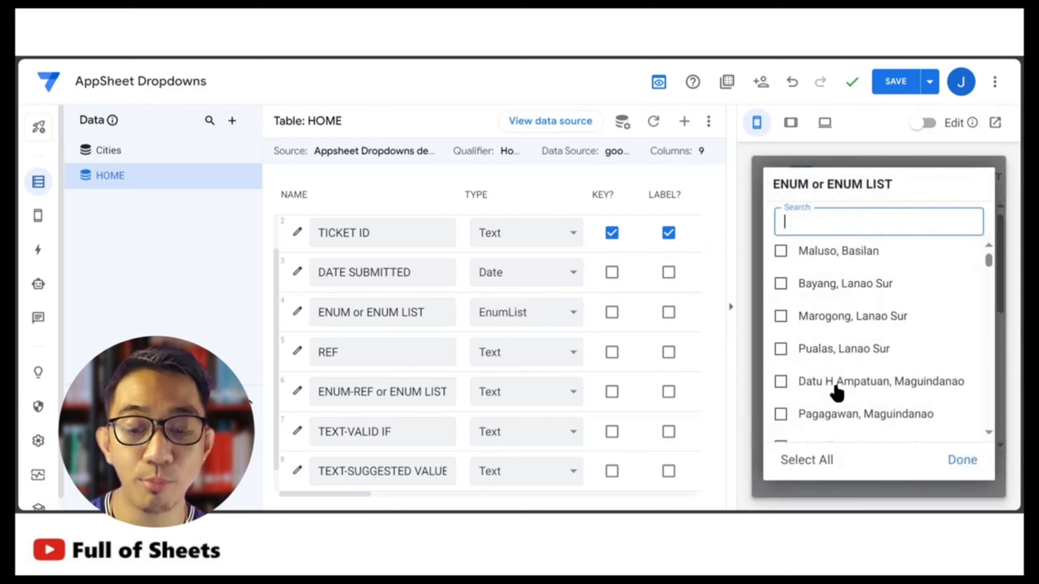
click(818, 322)
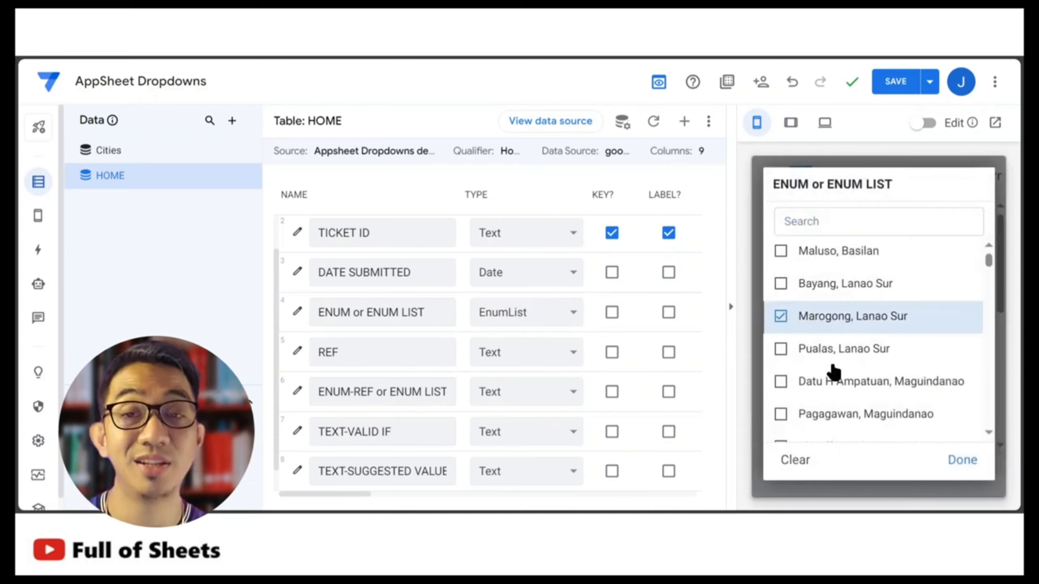
click(822, 389)
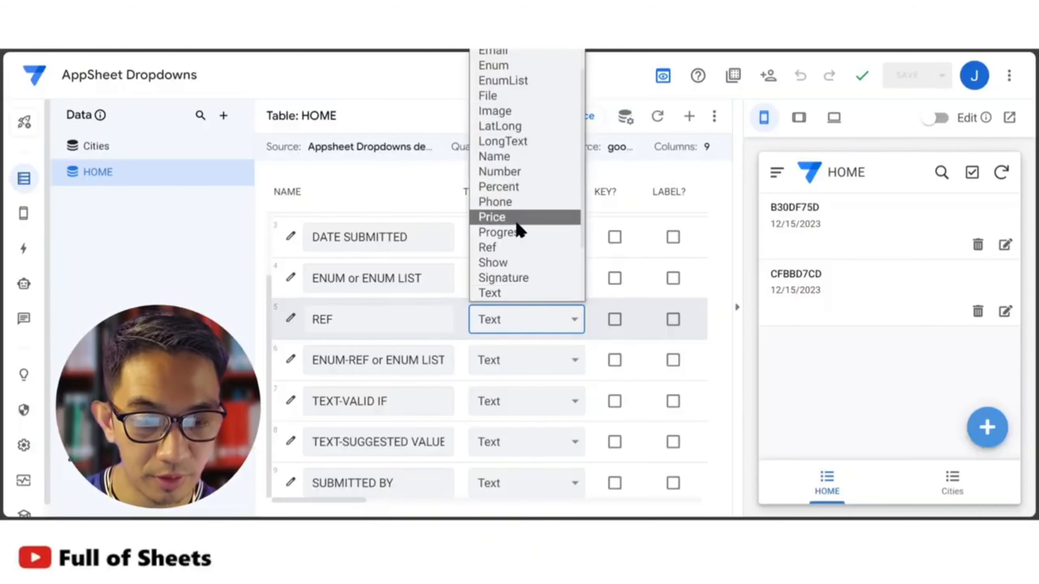
- Change the HOME table's REF column to type Ref with Cities as its source table
click(514, 247)
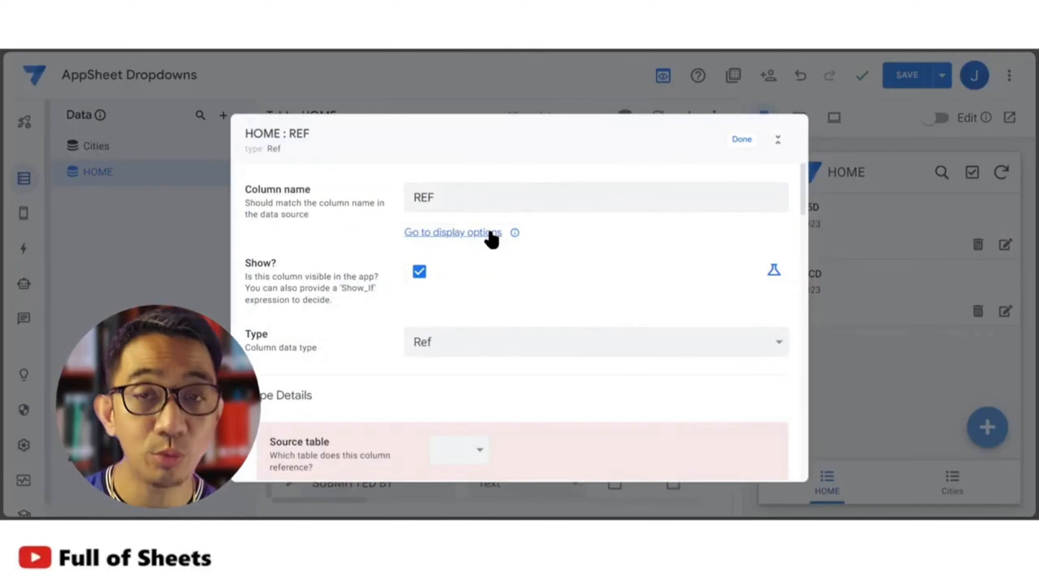
scroll(483, 332, down, 3)
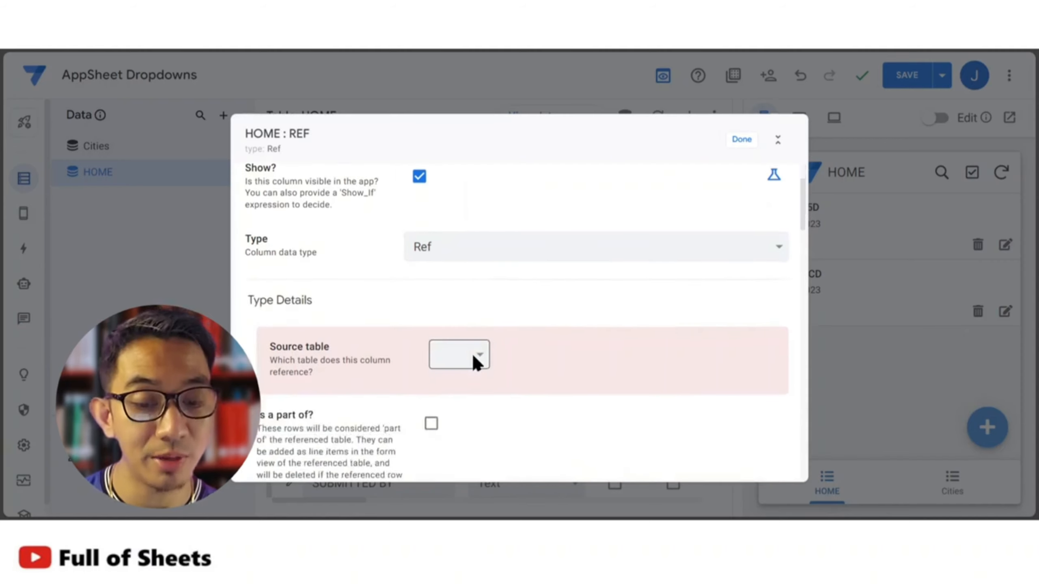
click(480, 356)
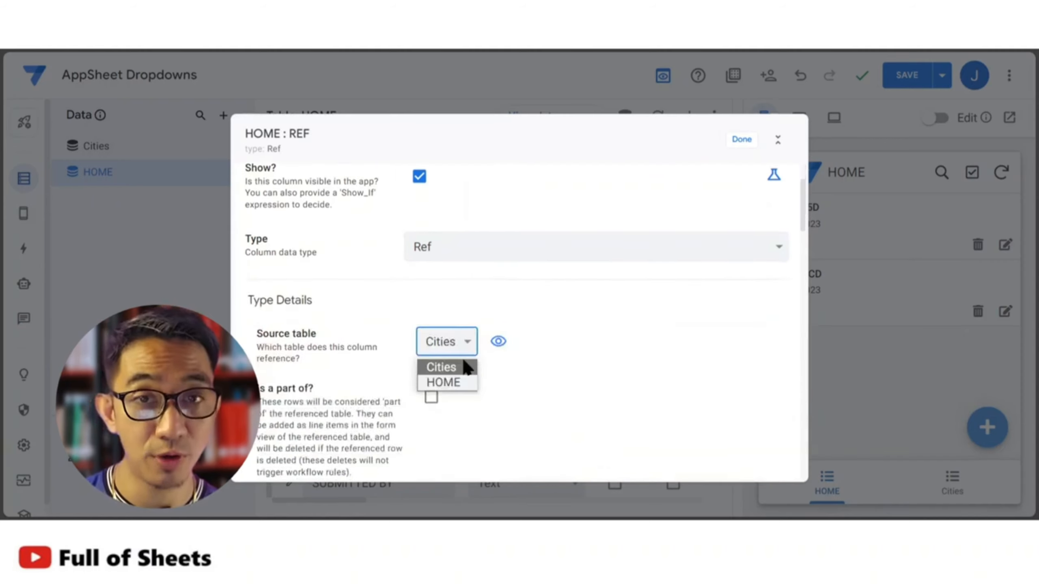
click(465, 367)
click(742, 139)
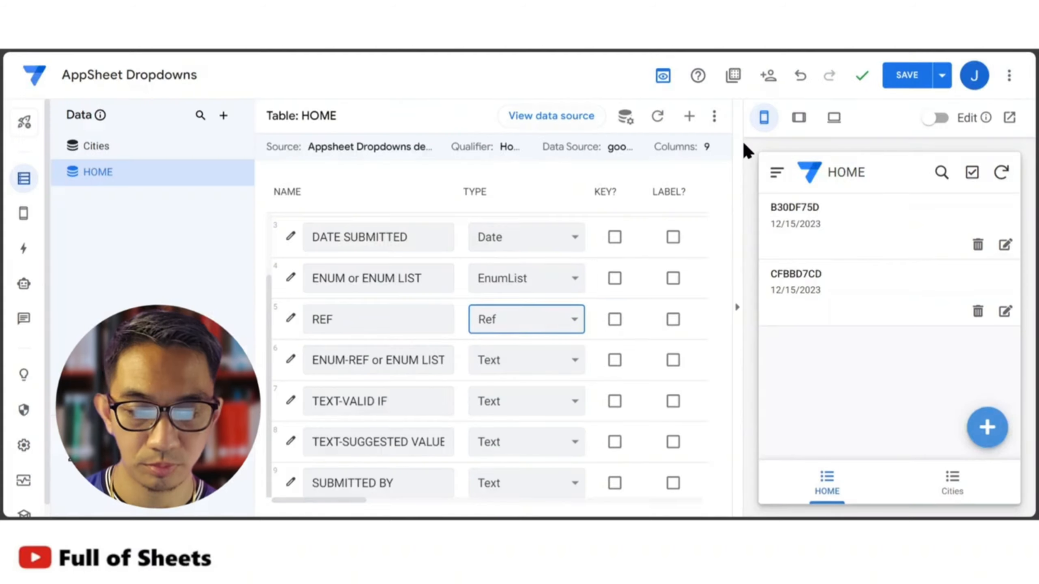
- Open the Cities table's columns, save the app, and check the REF dropdown's choices in a new preview record
click(87, 147)
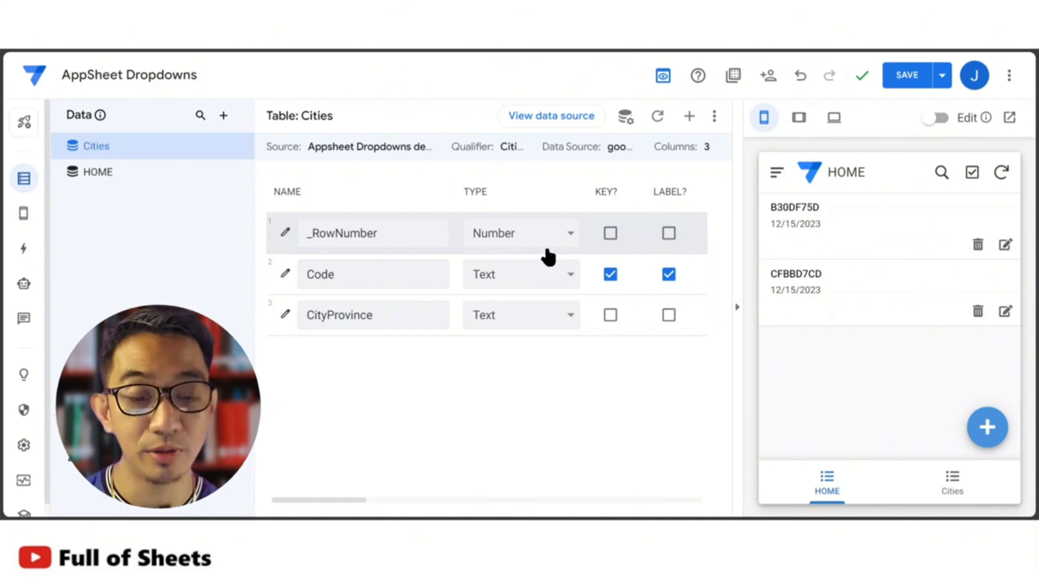
click(907, 74)
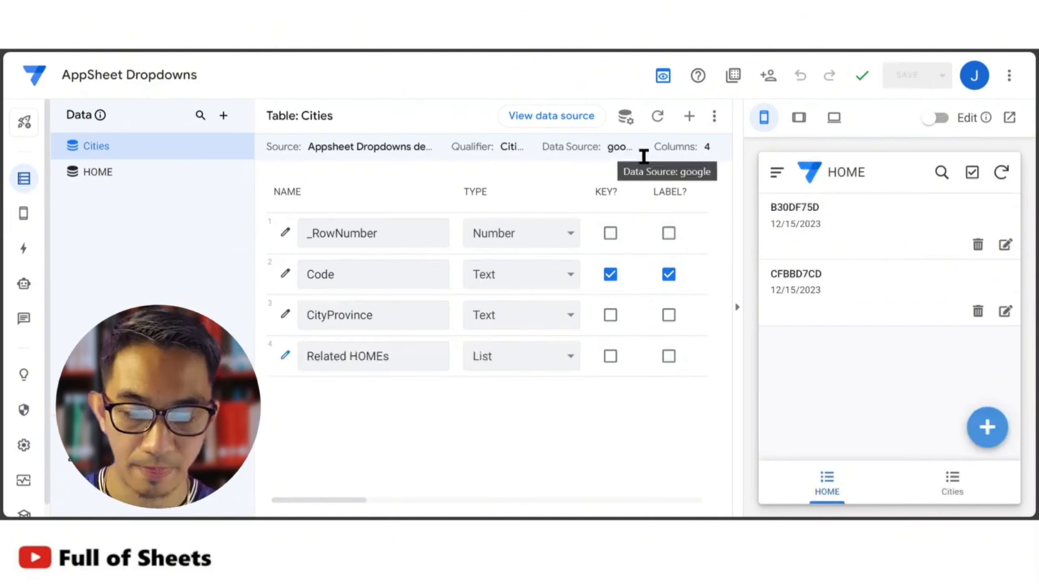
click(987, 427)
scroll(944, 342, down, 4)
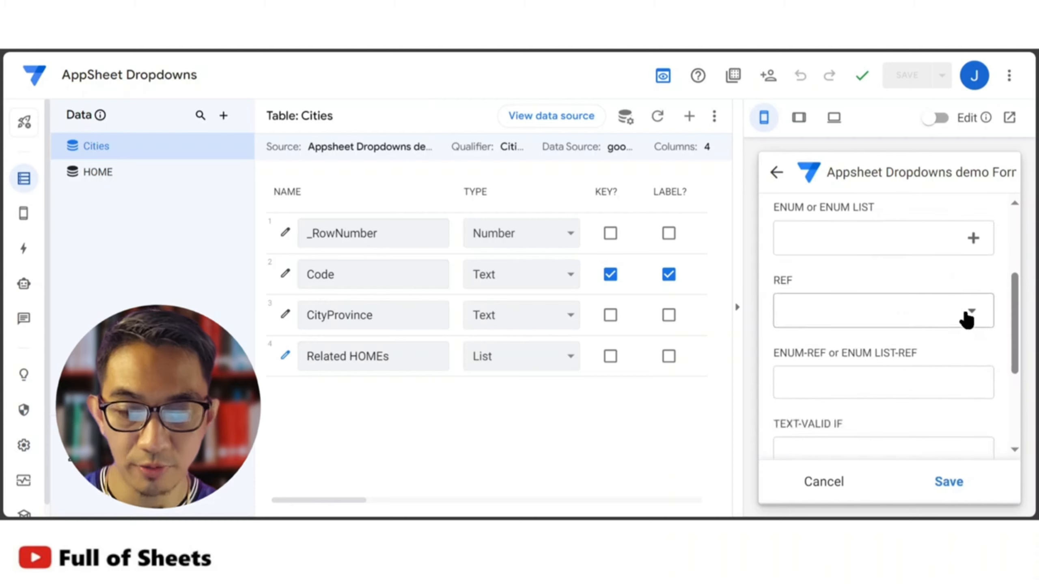
click(967, 319)
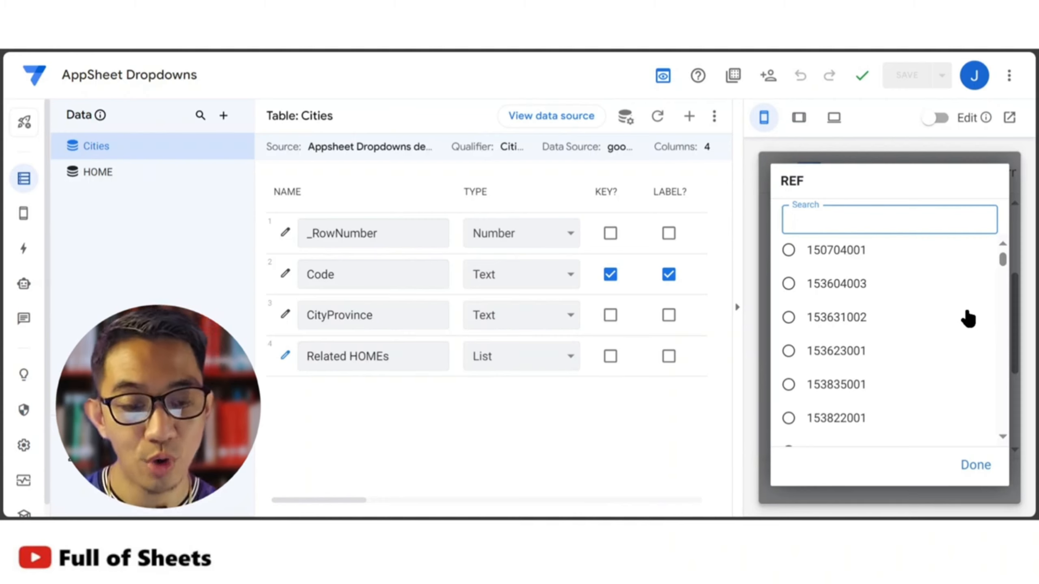
- Make CityProvince the label of the Cities table and save the preview record with Maluso, Basilan as its REF
click(673, 318)
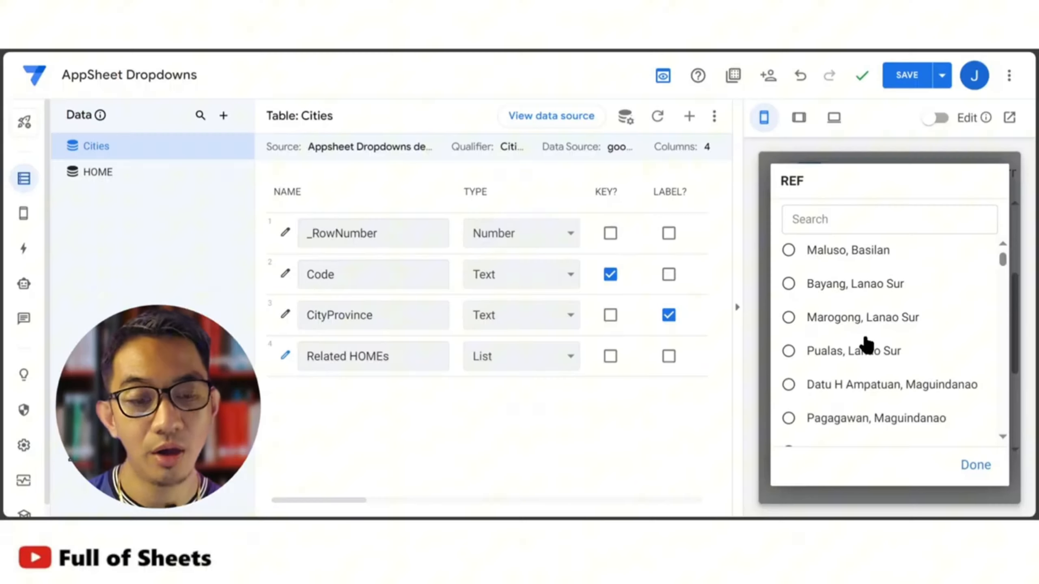
click(822, 250)
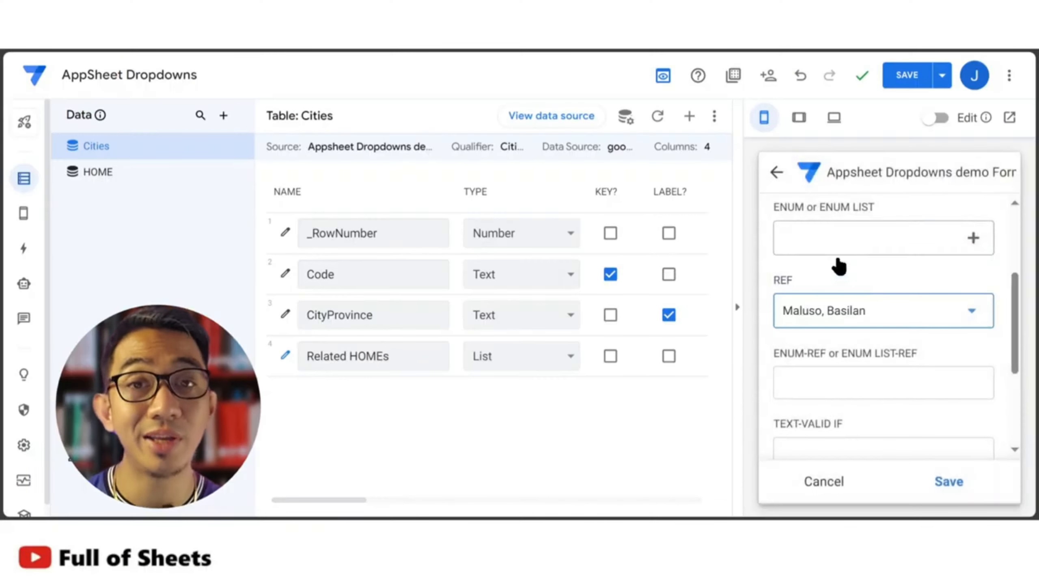
click(949, 483)
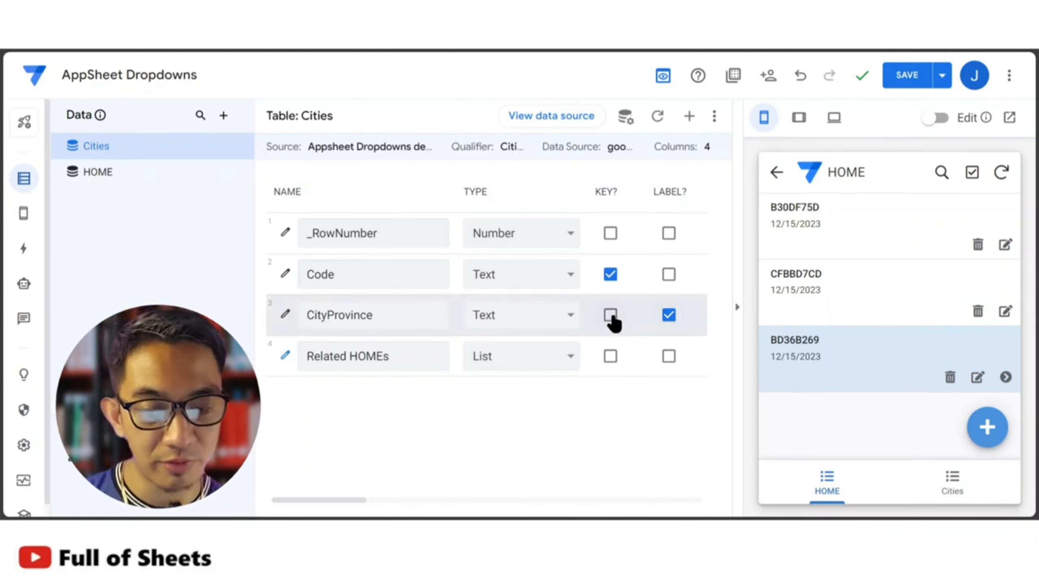
- Try CityProvince as the key of the Cities table and restore Code as the key
click(611, 316)
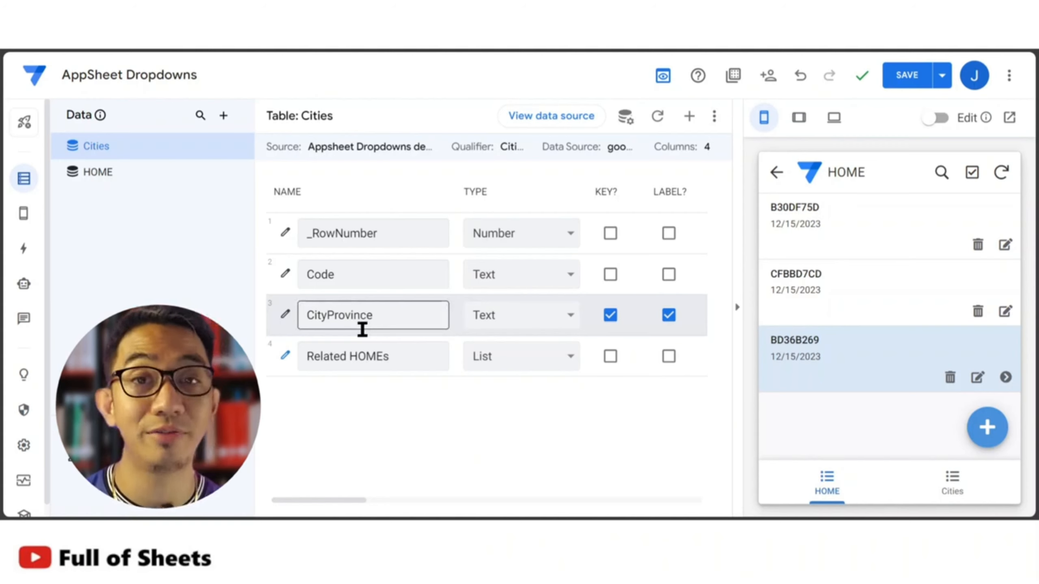
click(610, 276)
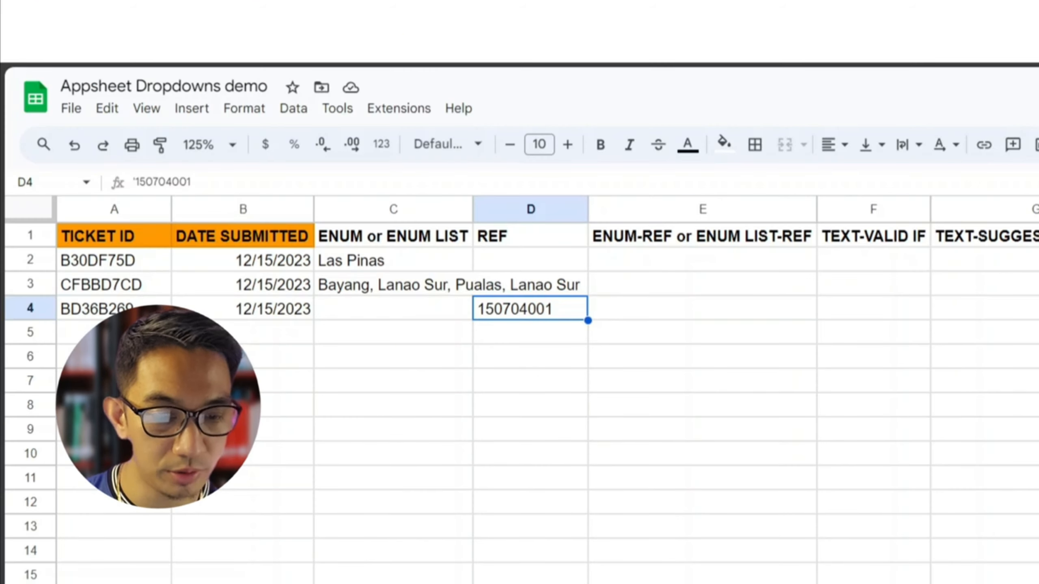
- Insert a column before ENUM-REF or ENUM LIST-REF in the Google Sheet and head it CITY NAMES
click(612, 201)
right_click(611, 203)
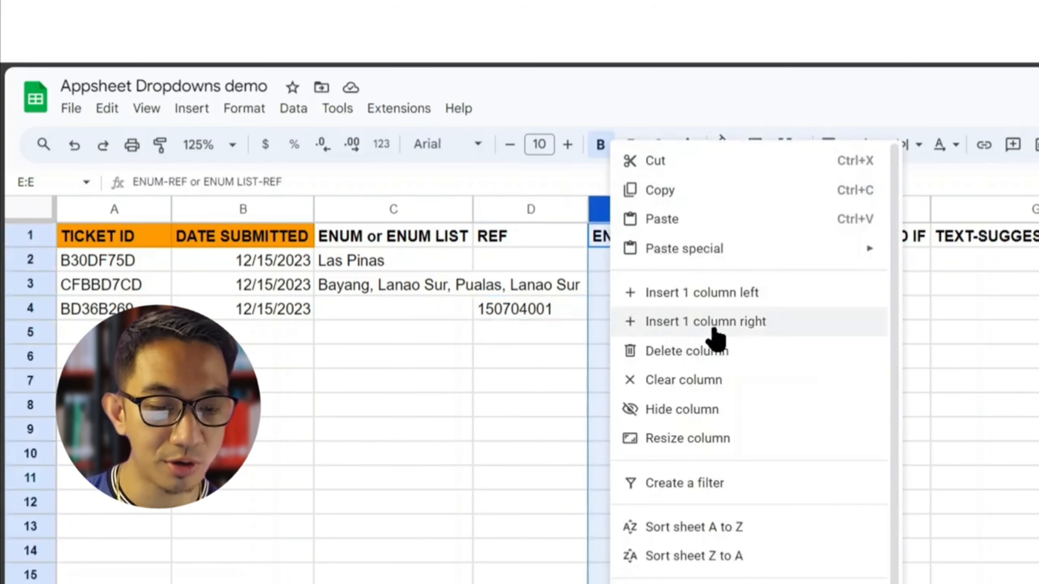
click(684, 303)
click(621, 242)
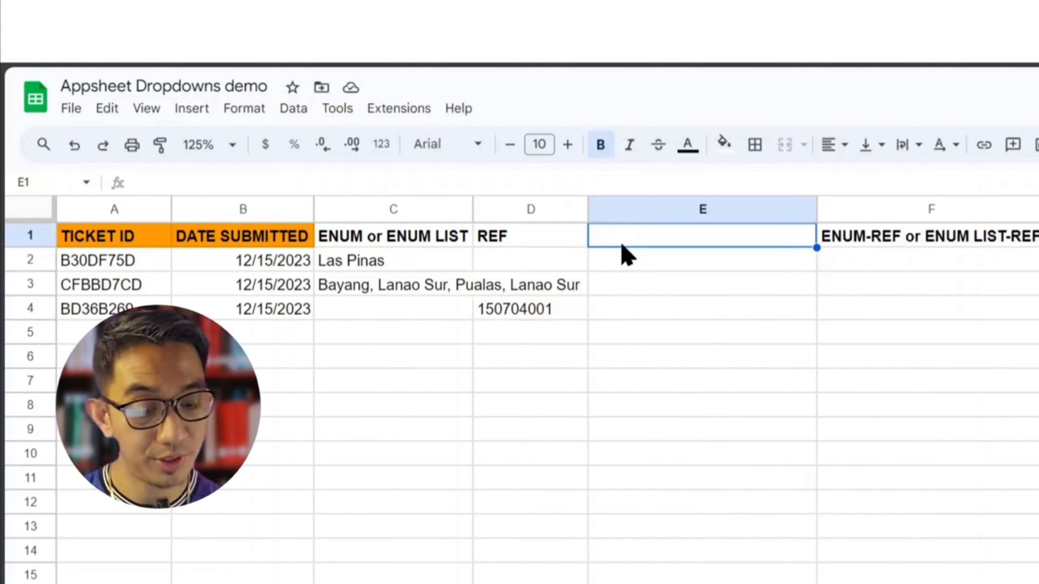
text(CITY NAMES)
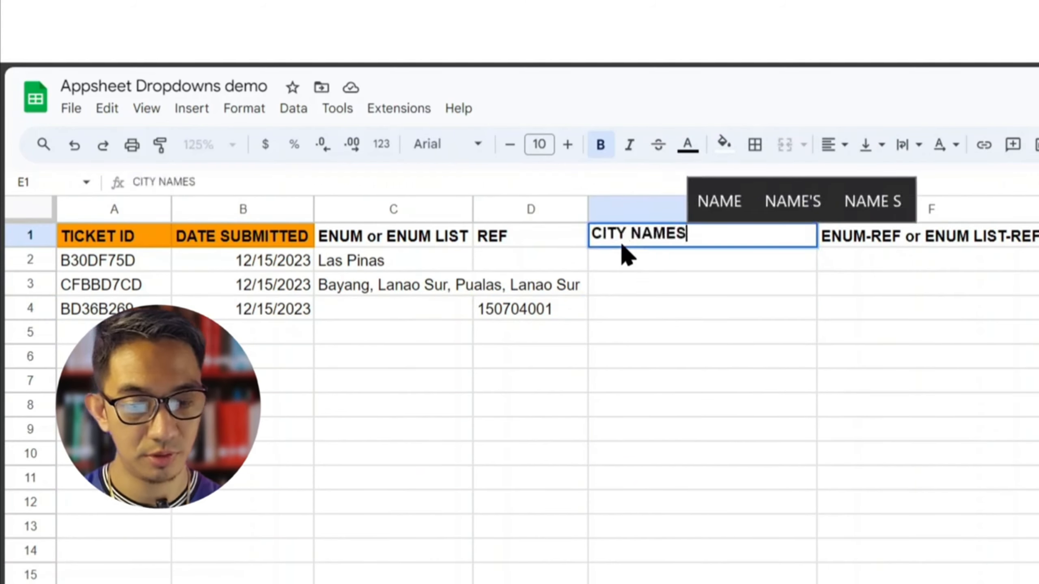
key(Return)
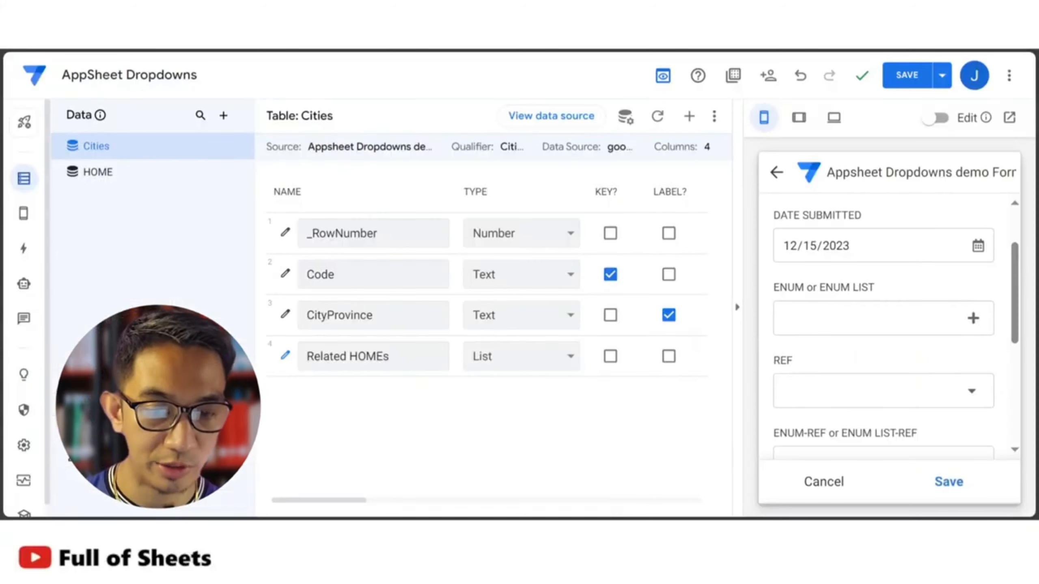
- Switch to AppSheet and regenerate the HOME table's column structure
click(122, 172)
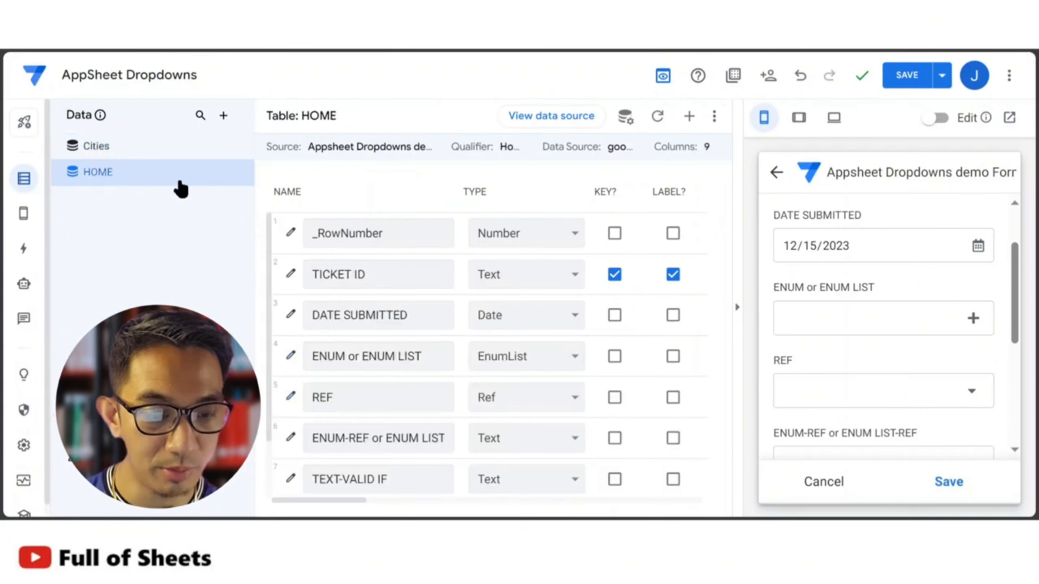
click(659, 117)
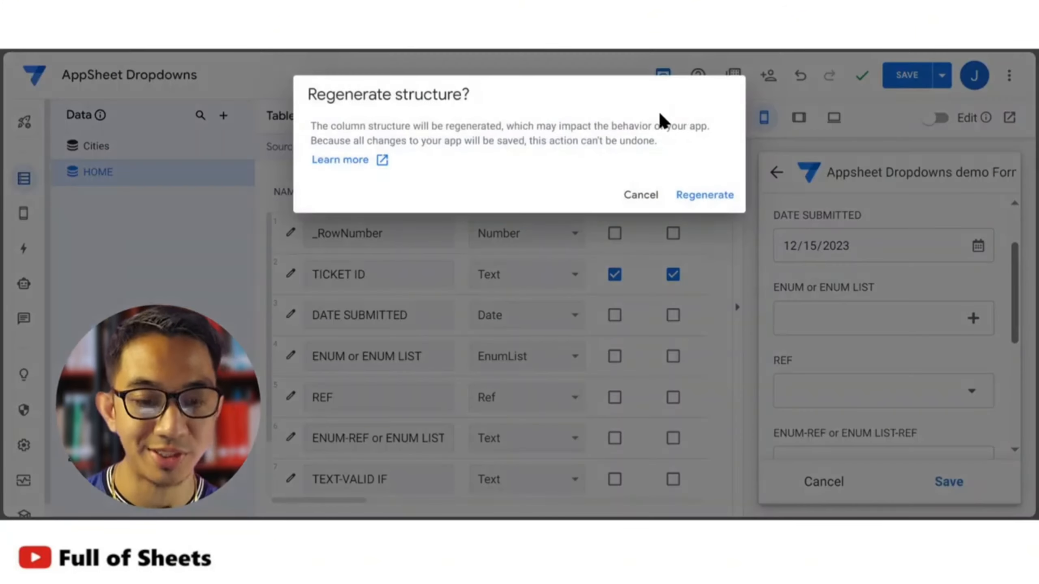
click(699, 195)
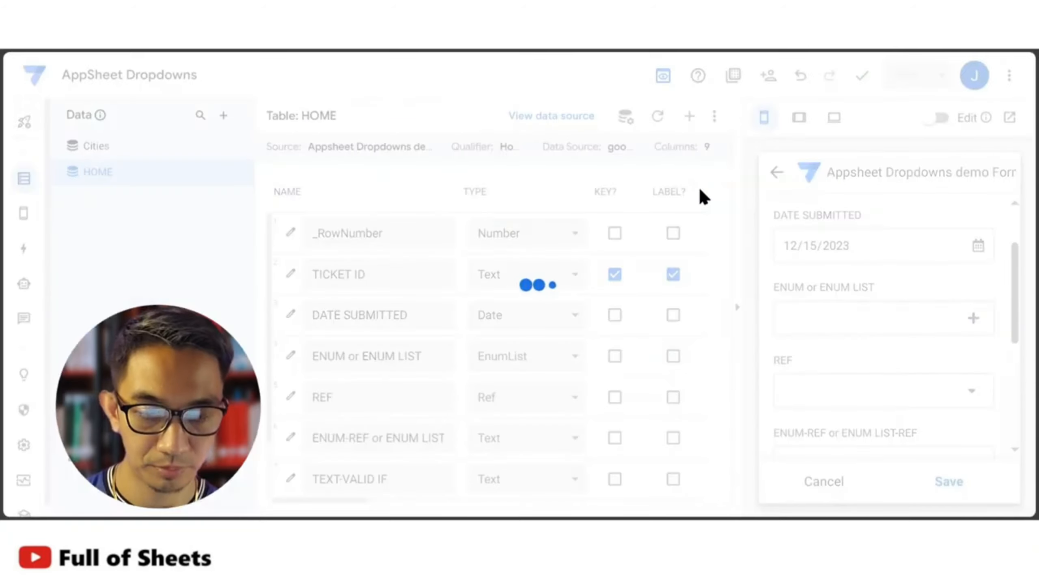
- Set the app formula of the HOME table's CITY NAMES column to [REF].[CityProvince]
click(319, 351)
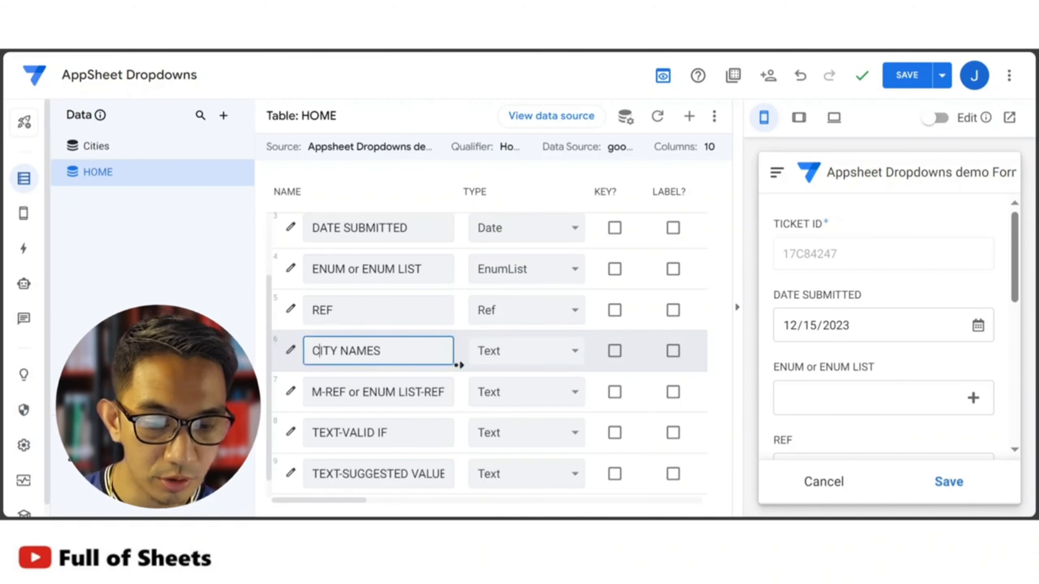
click(533, 359)
scroll(533, 358, right, 6)
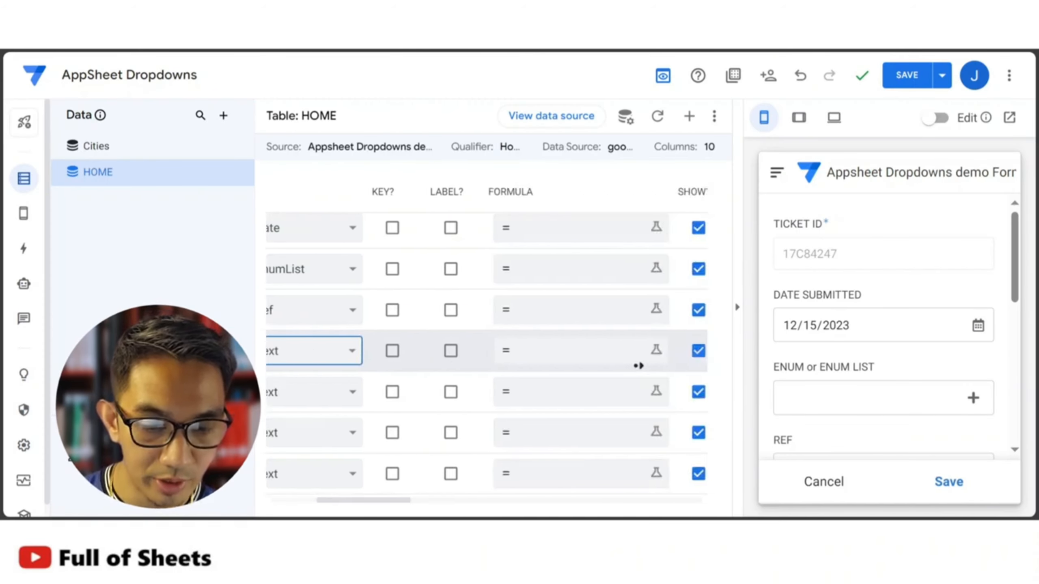
click(508, 355)
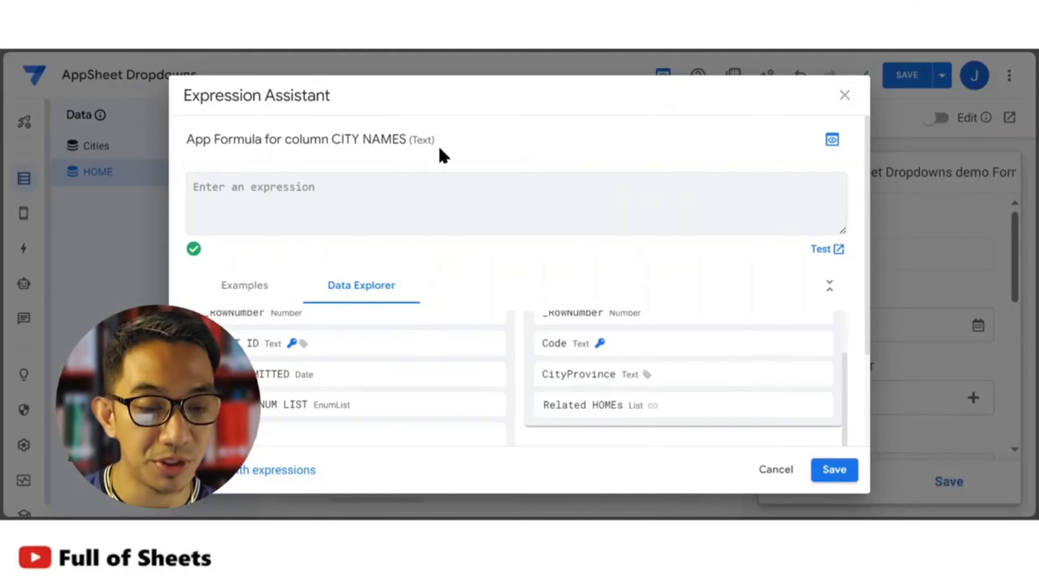
drag(337, 137, 435, 141)
scroll(376, 221, down, 3)
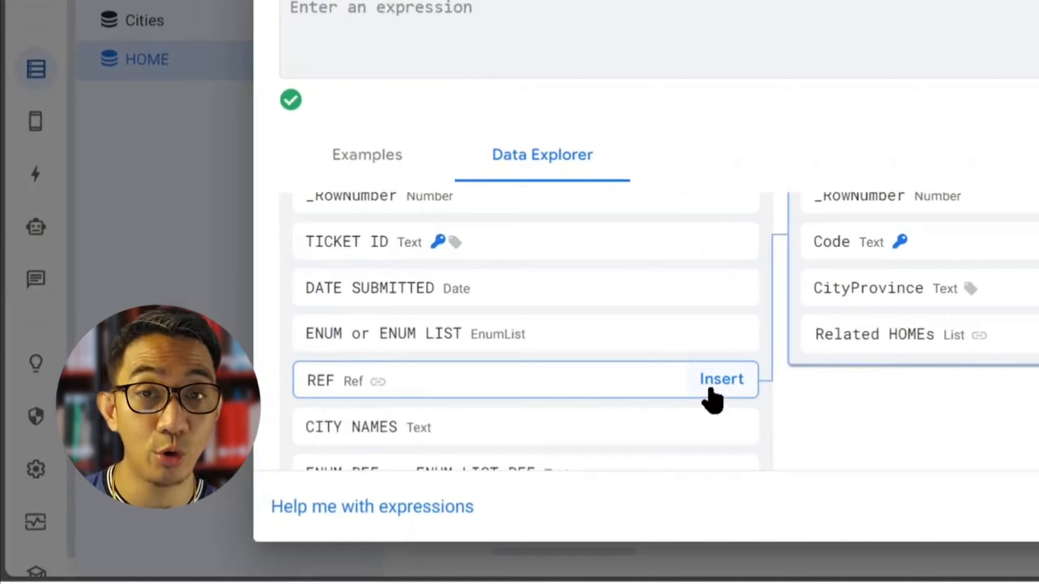
click(712, 396)
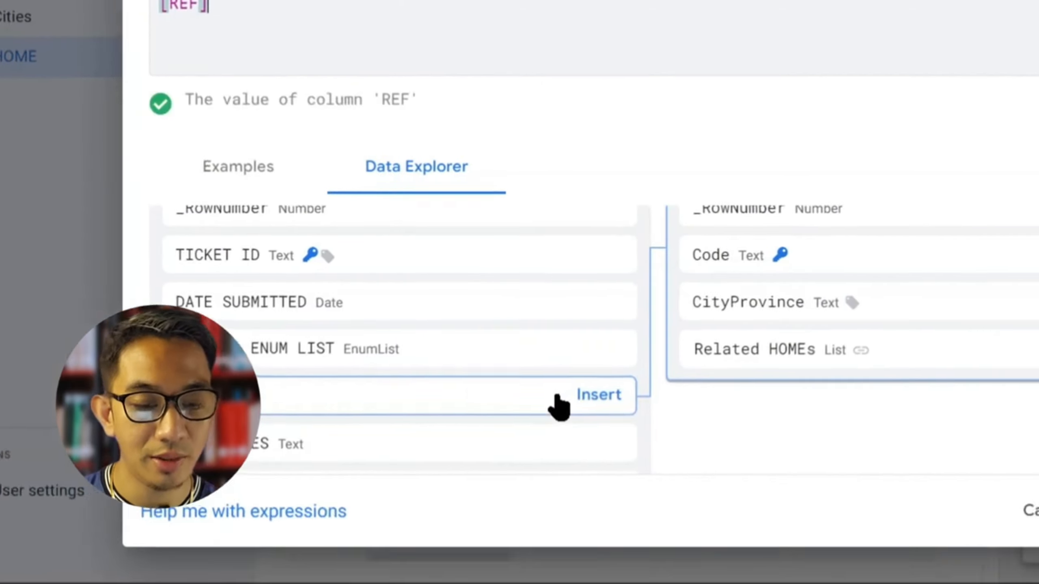
scroll(644, 308, up, 1)
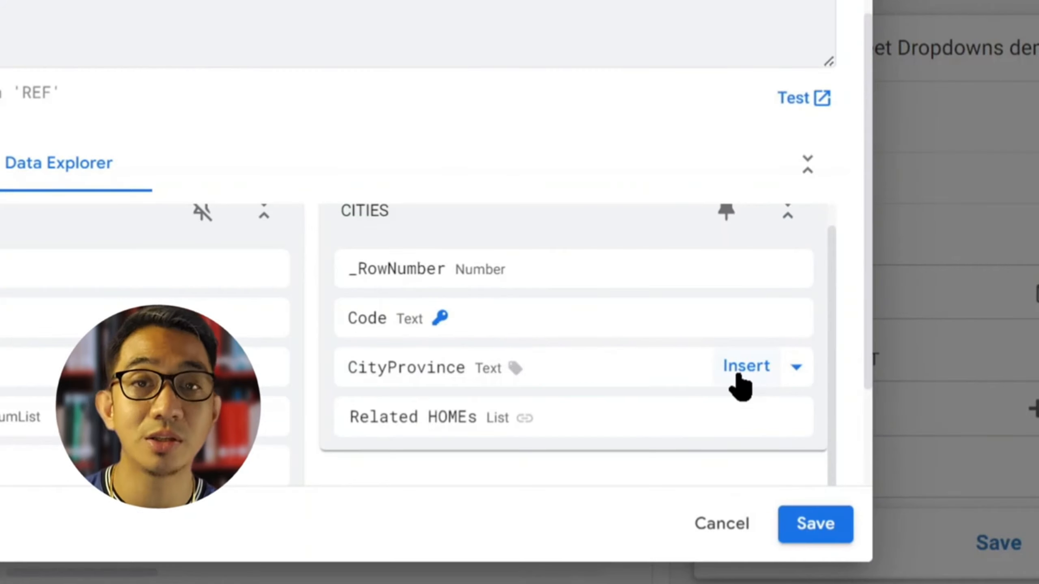
click(743, 366)
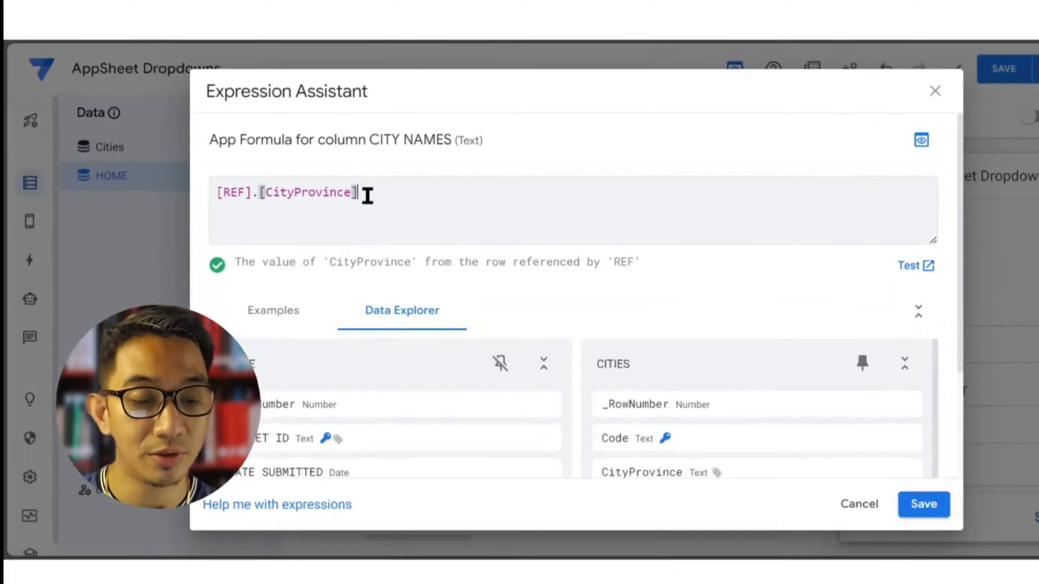
drag(325, 188, 170, 179)
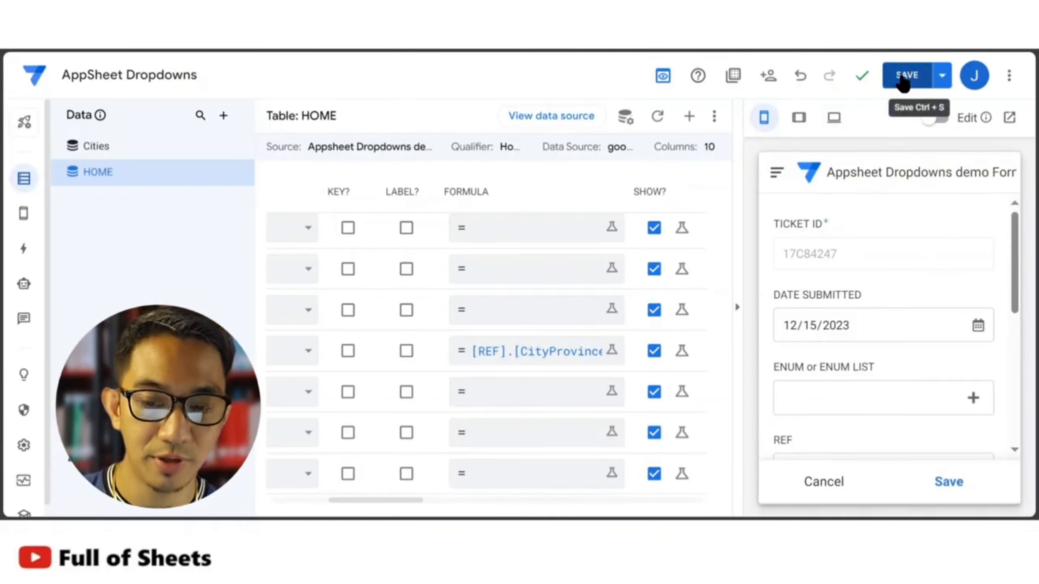
- Save the app, choose Maluso, Basilan as the REF in the preview form, and save the record
click(903, 76)
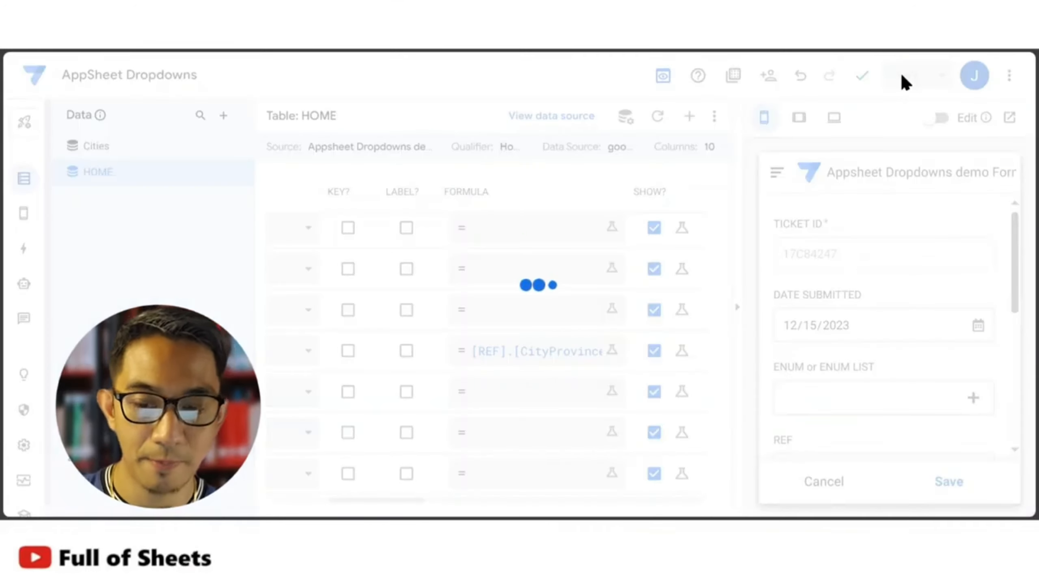
scroll(933, 287, down, 2)
click(970, 390)
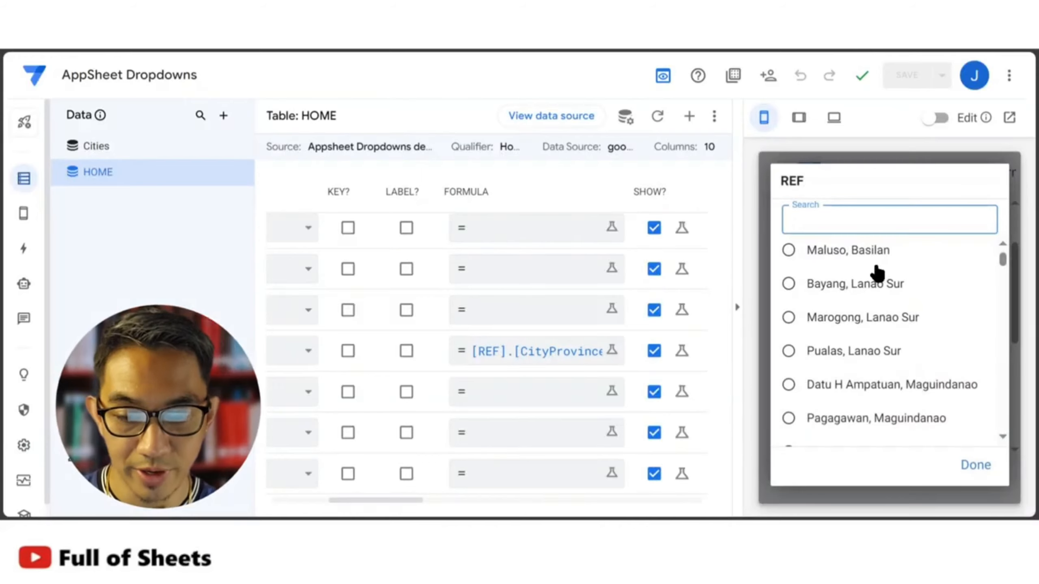
click(834, 251)
click(949, 483)
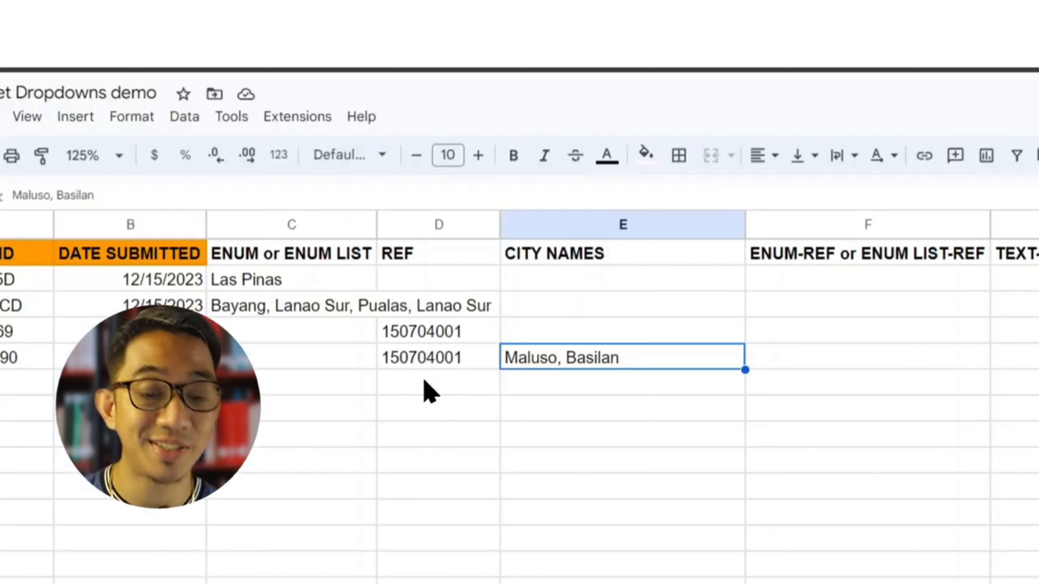
- Check the new row's REF and CITY NAMES values in the Google Sheet and in the AppSheet preview's edit form
click(414, 367)
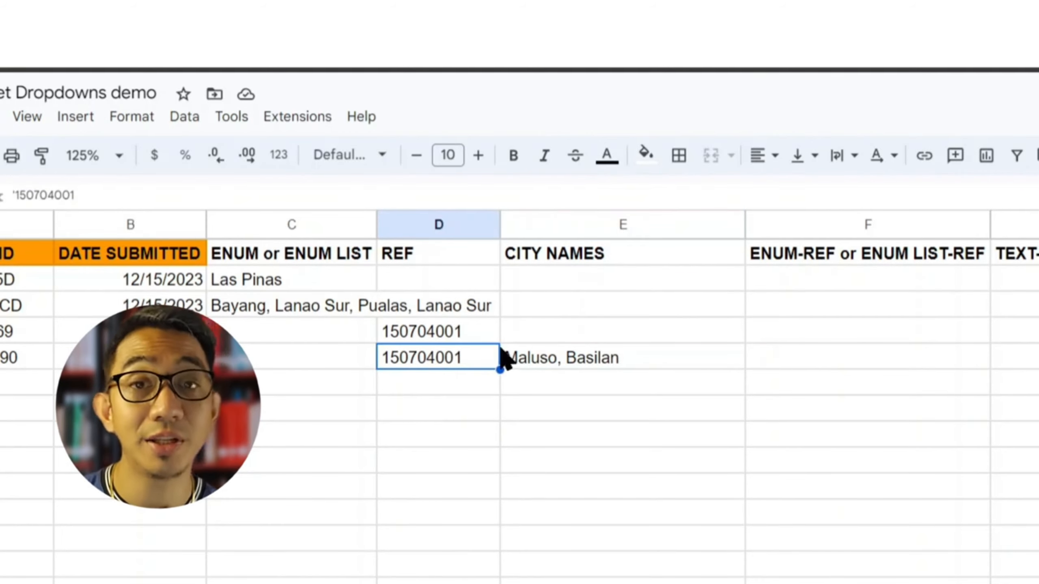
click(526, 363)
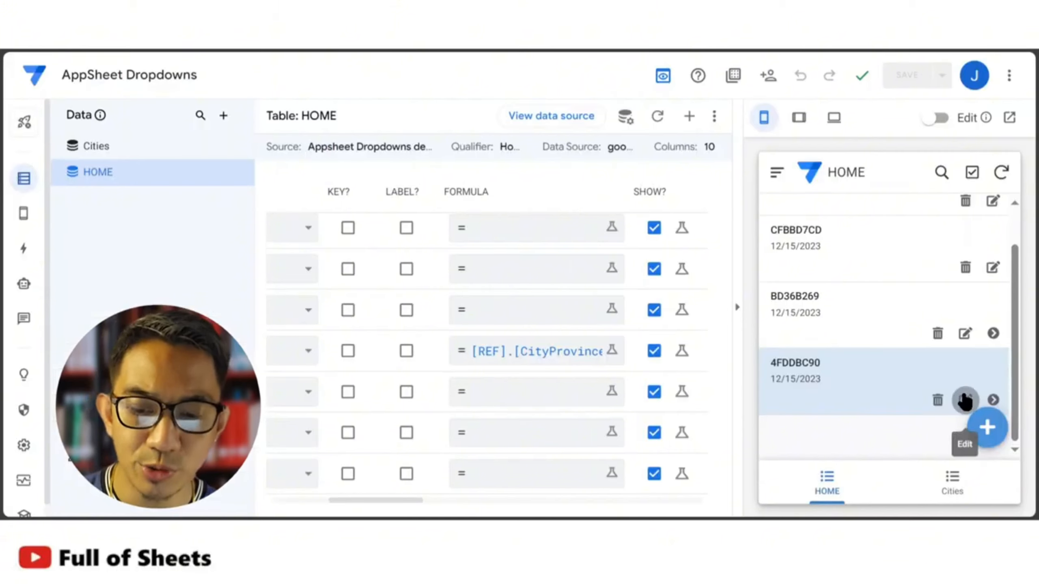
click(963, 399)
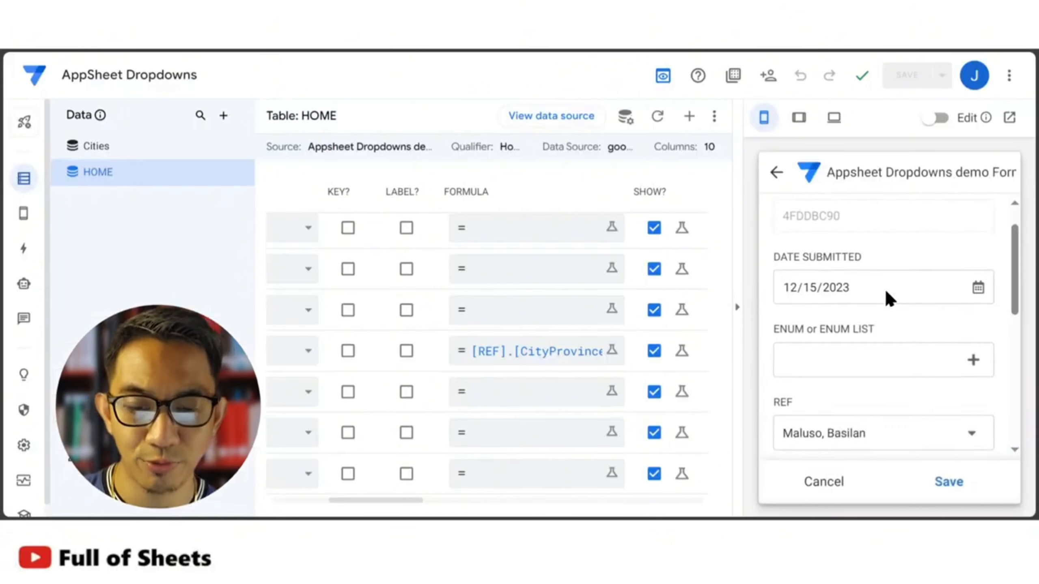
scroll(883, 299, down, 3)
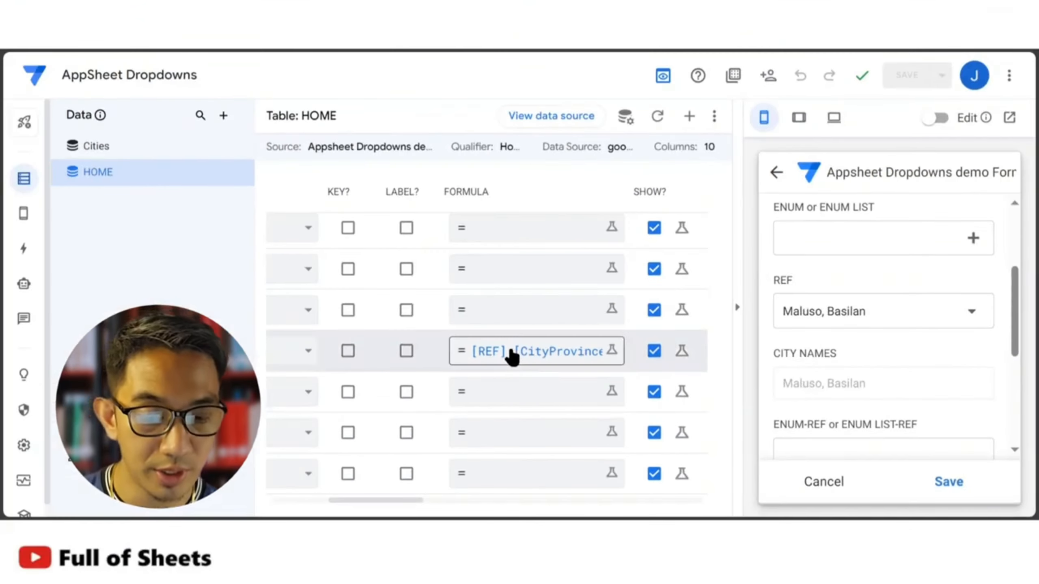
- Hide the HOME table's CITY NAMES column from the app and set the REF column's display name to CITY
click(528, 352)
scroll(542, 351, right, 3)
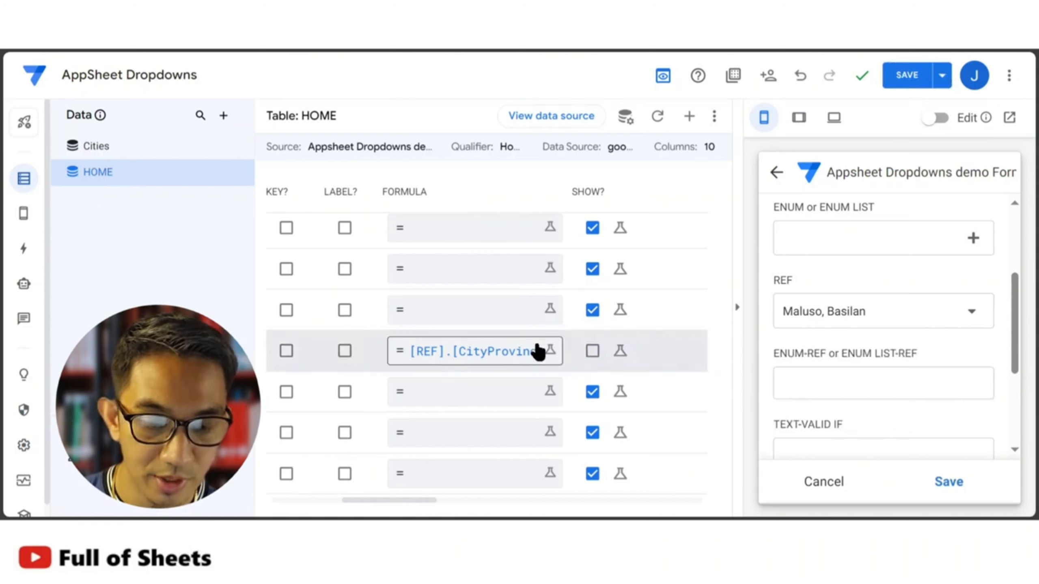
scroll(575, 320, right, 5)
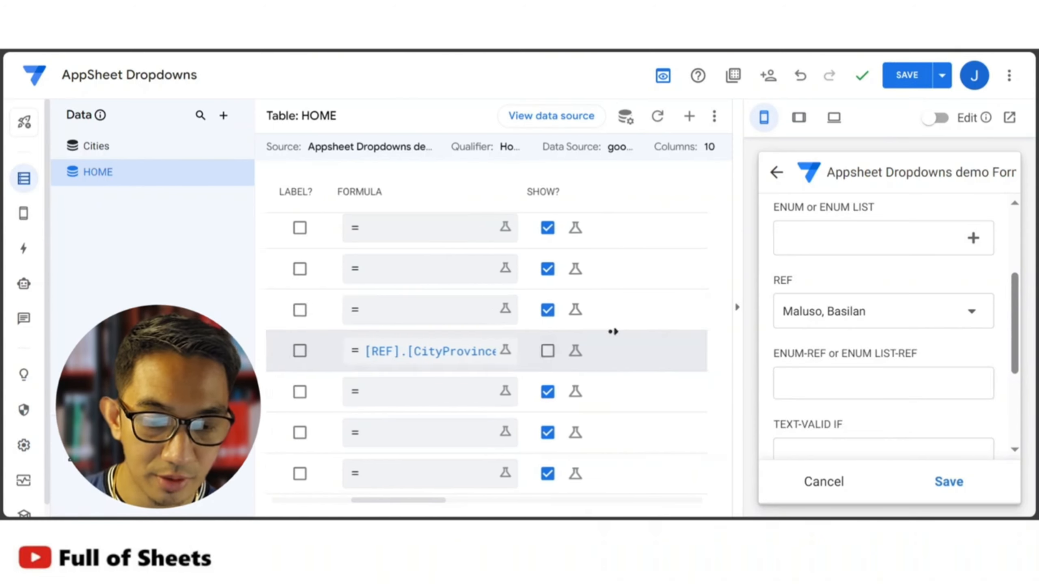
scroll(611, 325, right, 6)
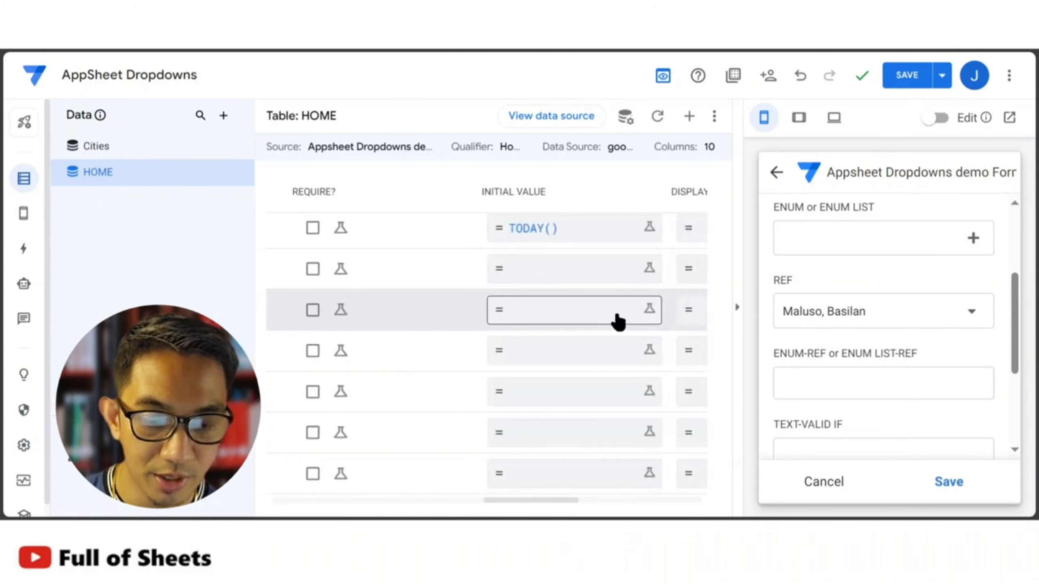
scroll(608, 318, right, 3)
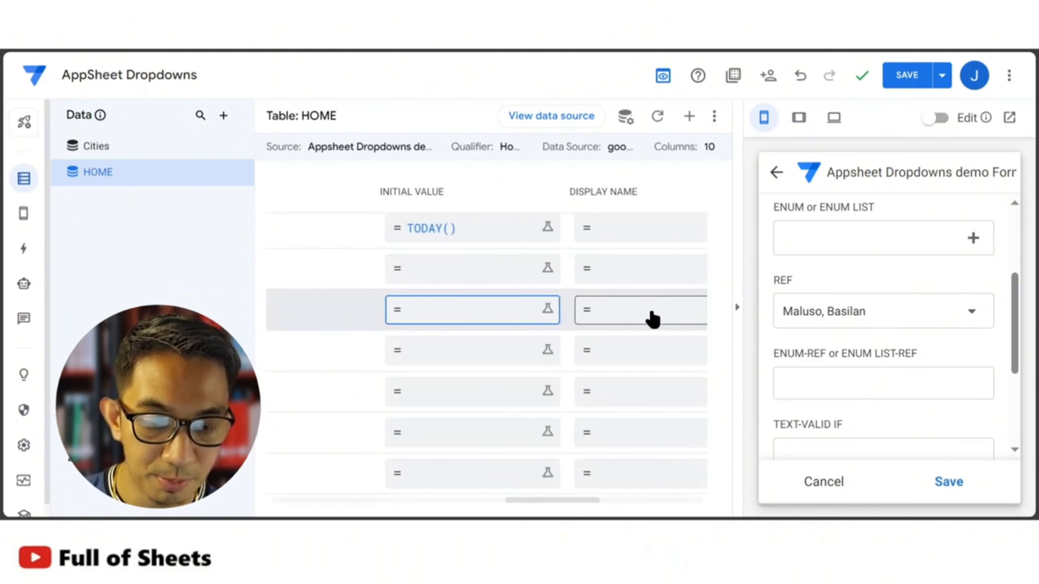
click(624, 313)
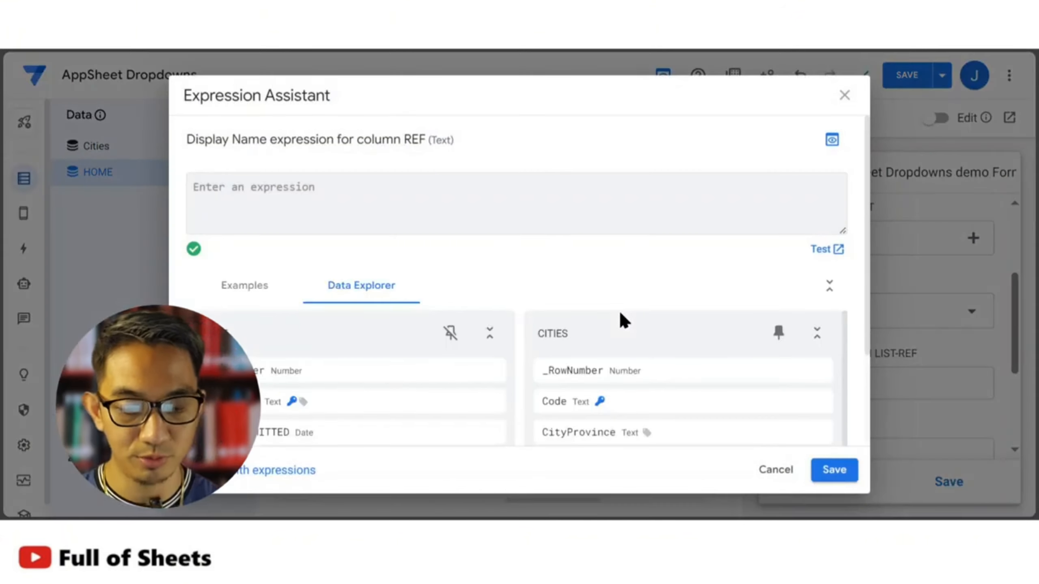
text(CITY)
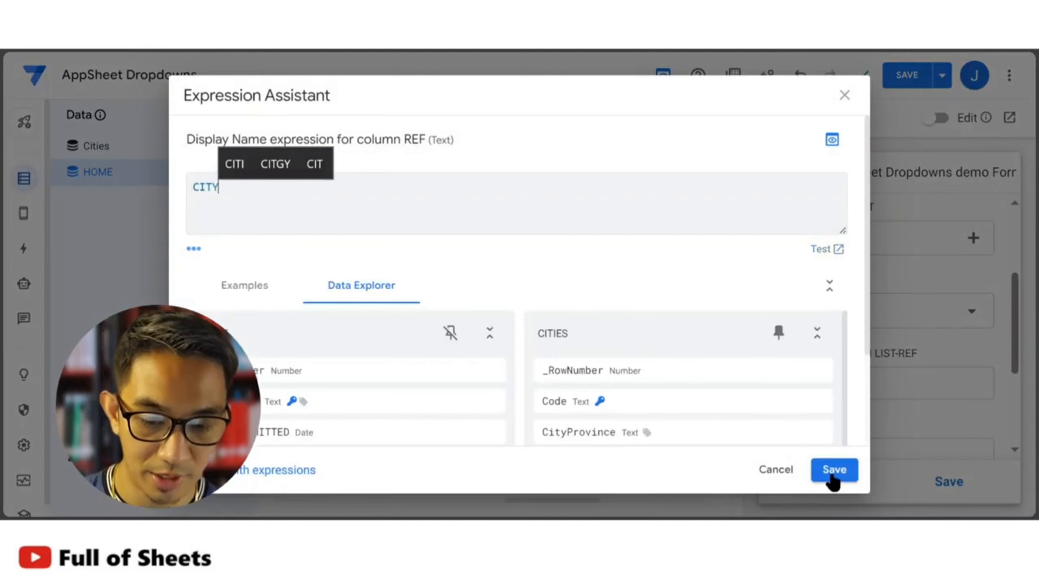
click(832, 476)
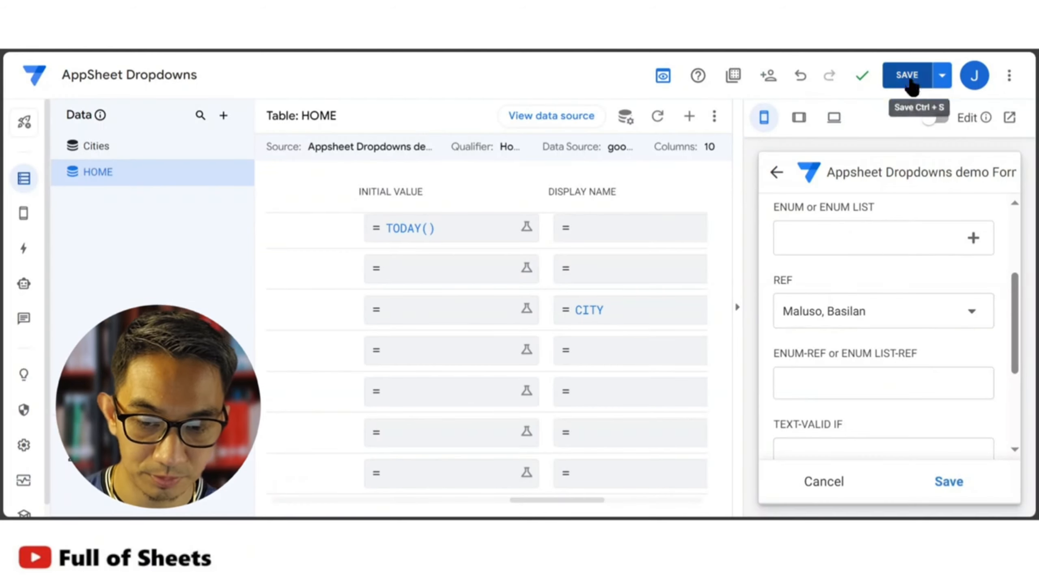
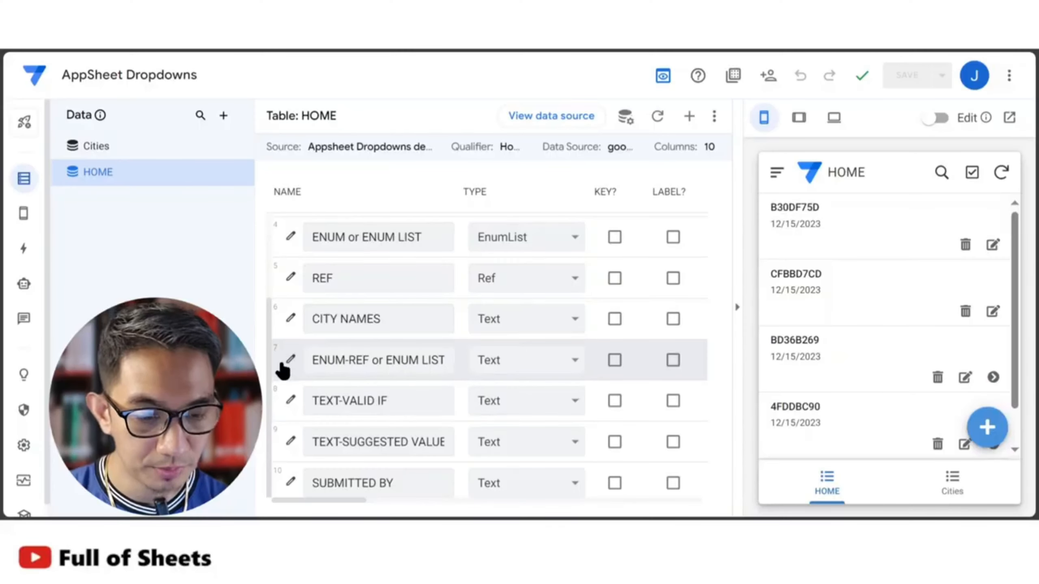
- Set the HOME table's ENUM-REF or ENUM LIST-REF column type to Enum and allow other values
click(289, 361)
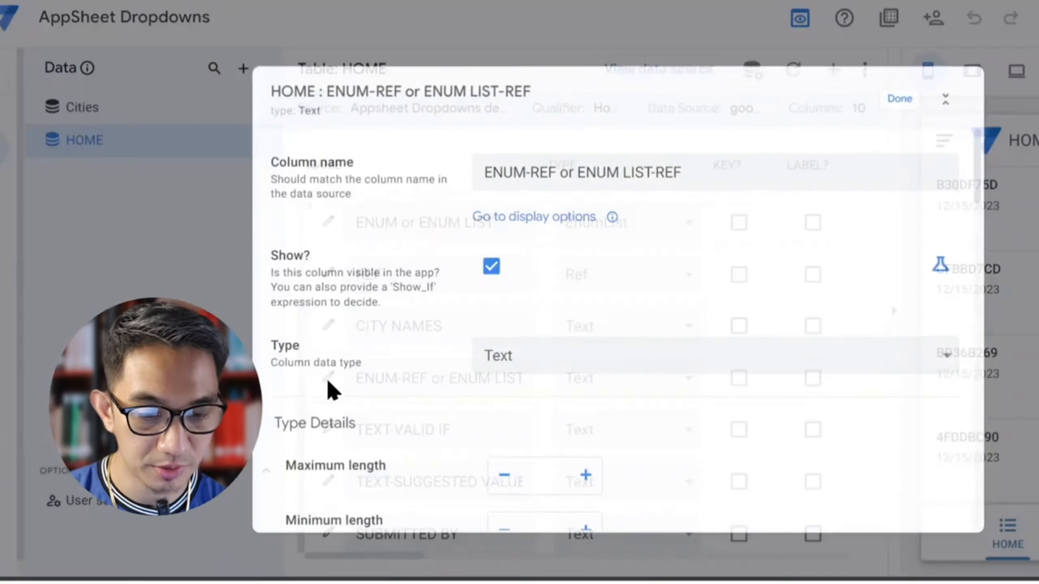
scroll(536, 325, down, 1)
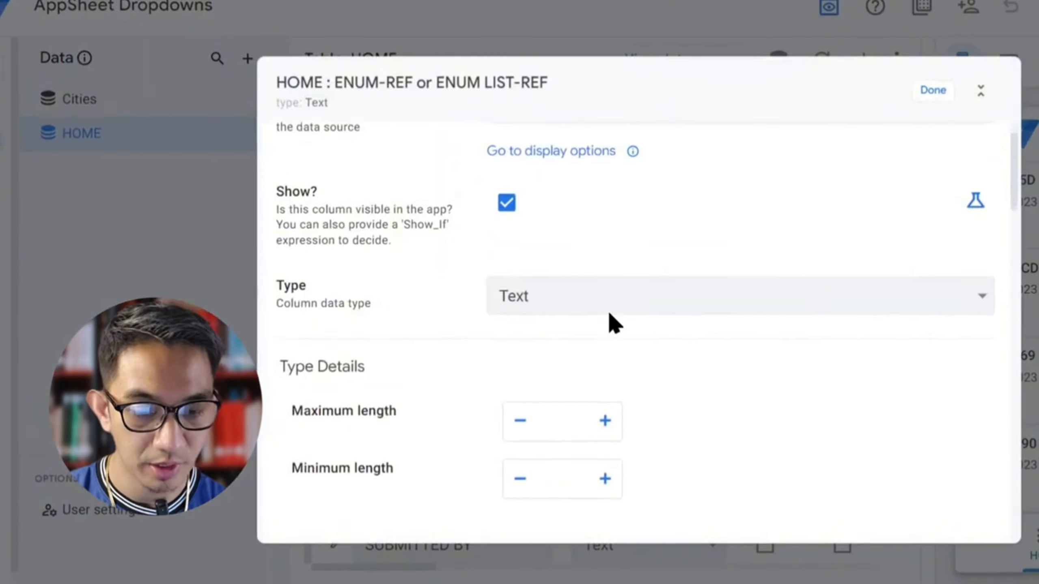
click(598, 297)
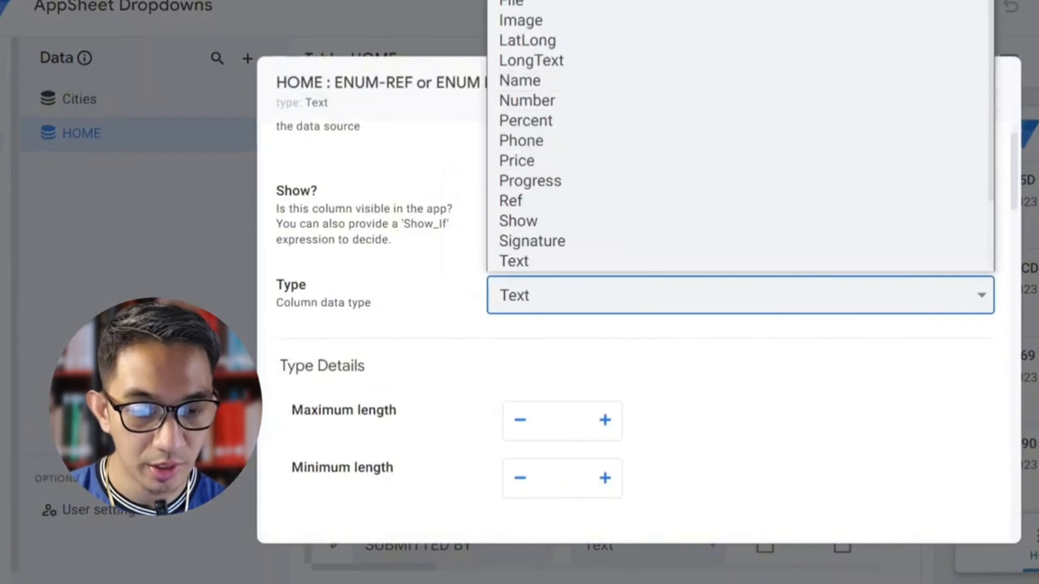
click(528, 0)
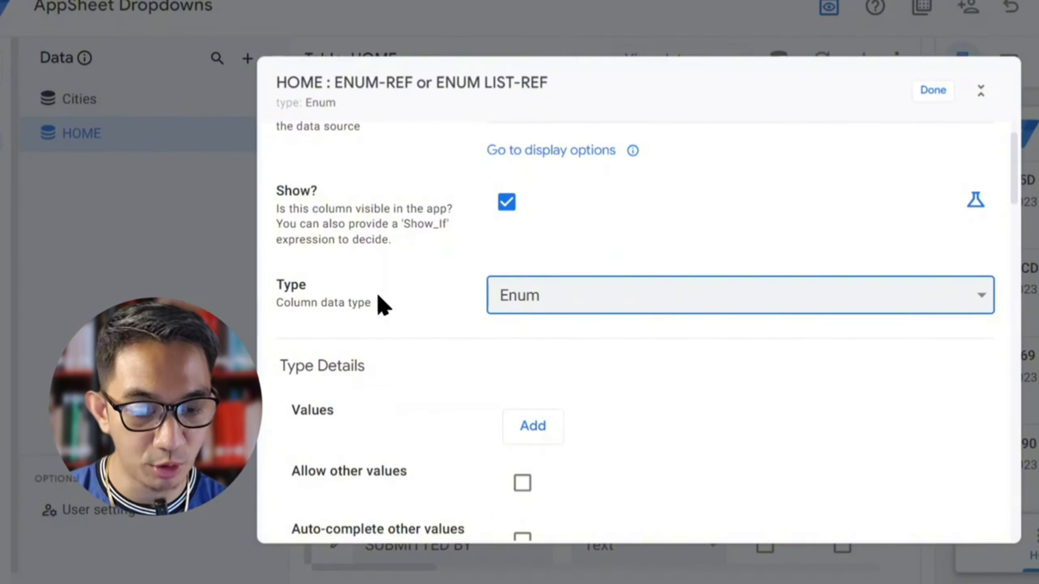
click(523, 484)
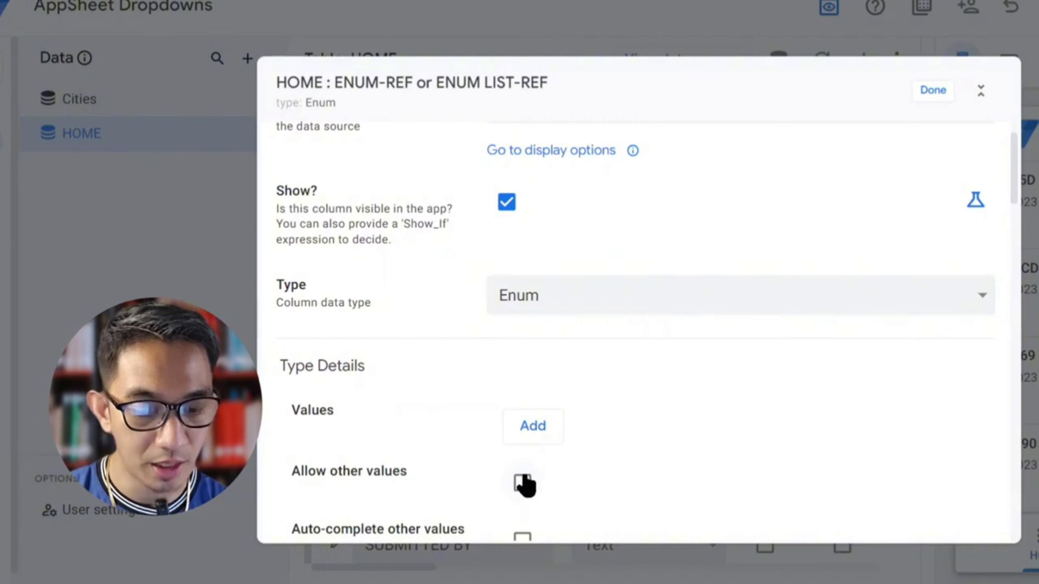
- Set the column's base type to Ref with Cities as referenced table, choose the Dropdown input mode, and save the app
scroll(645, 401, down, 5)
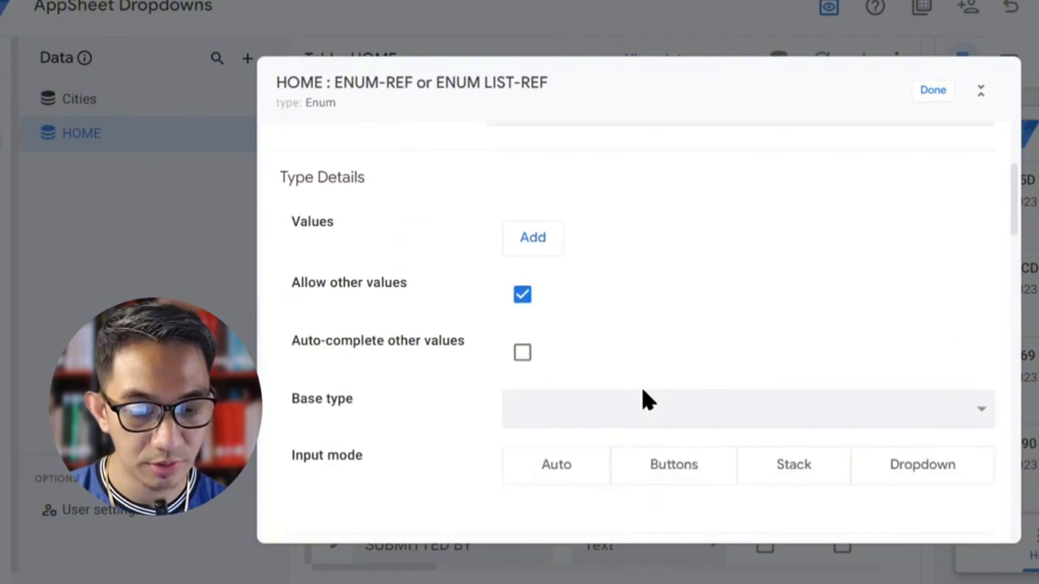
scroll(645, 399, down, 2)
click(678, 348)
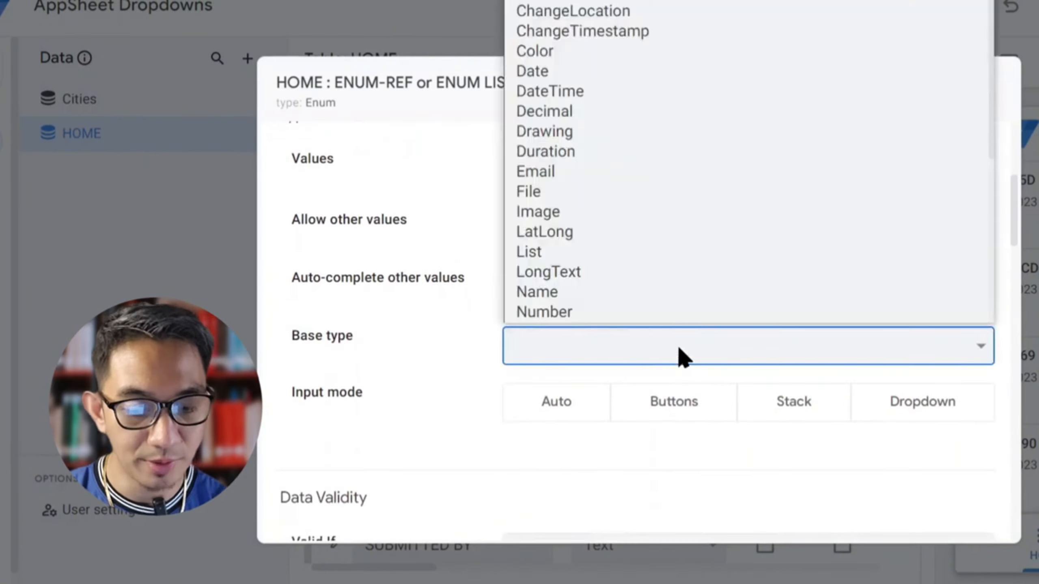
key(t)
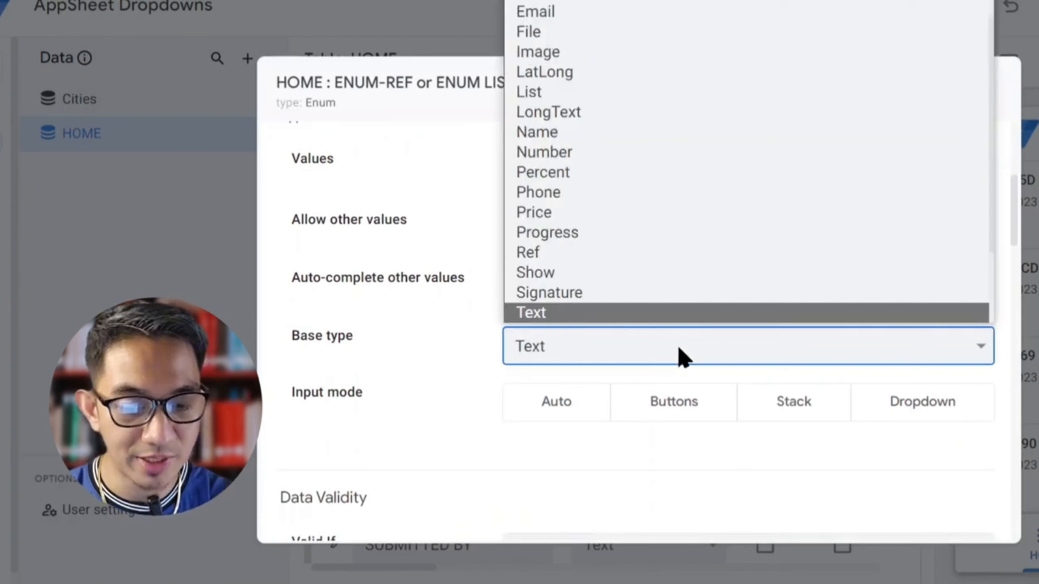
click(623, 257)
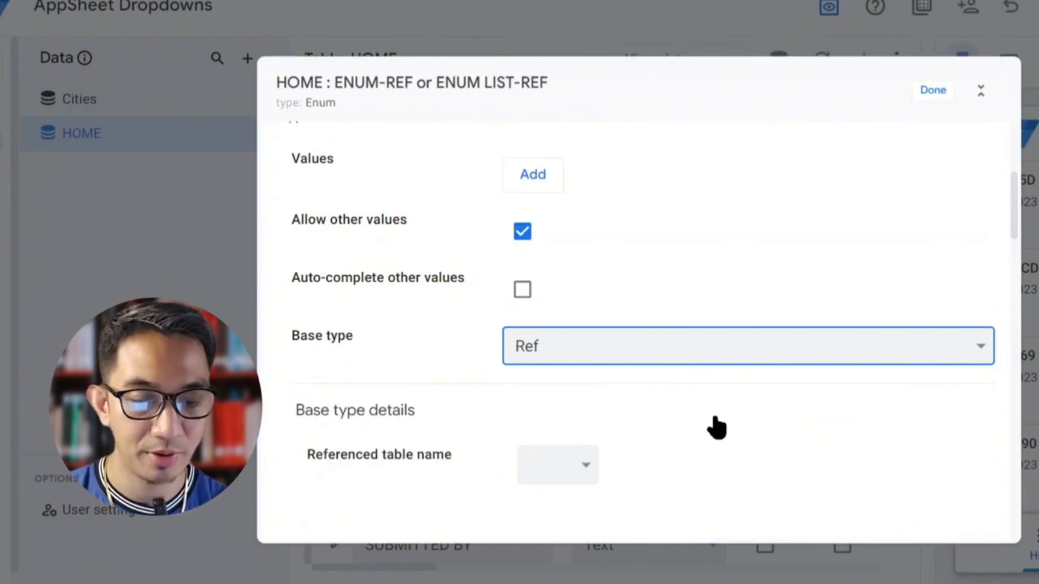
scroll(590, 394, down, 2)
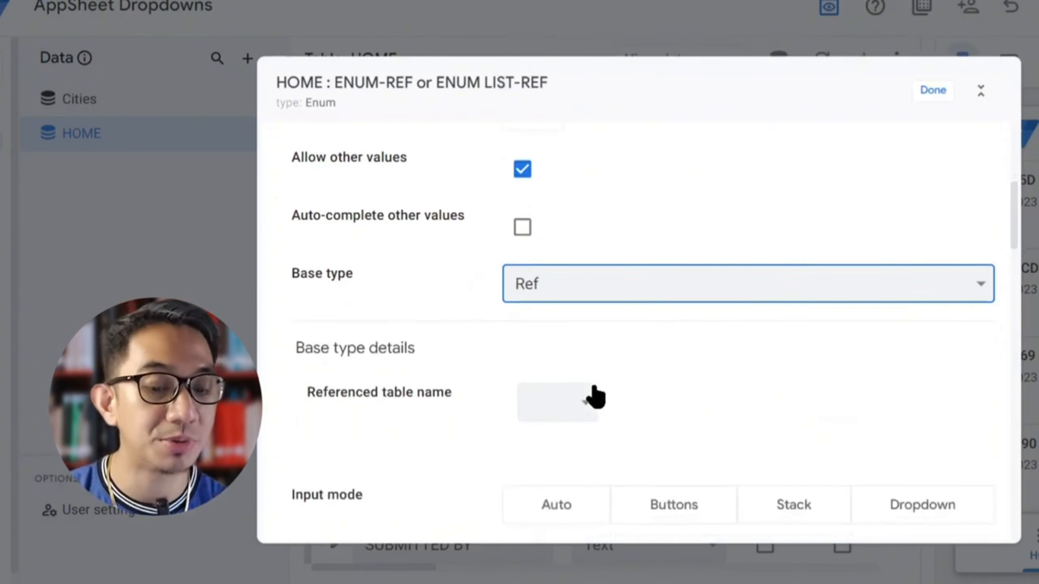
click(586, 403)
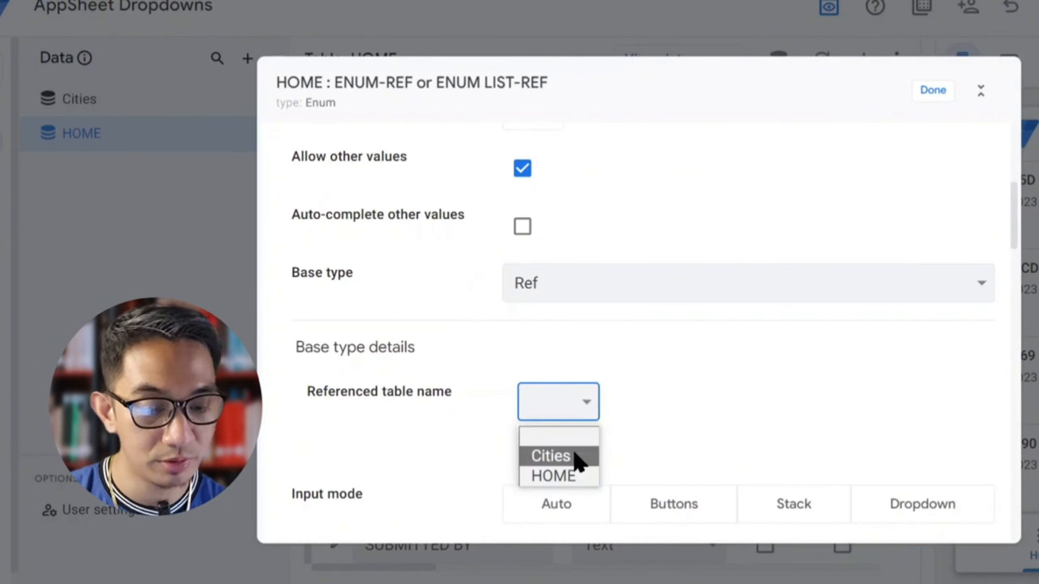
click(577, 459)
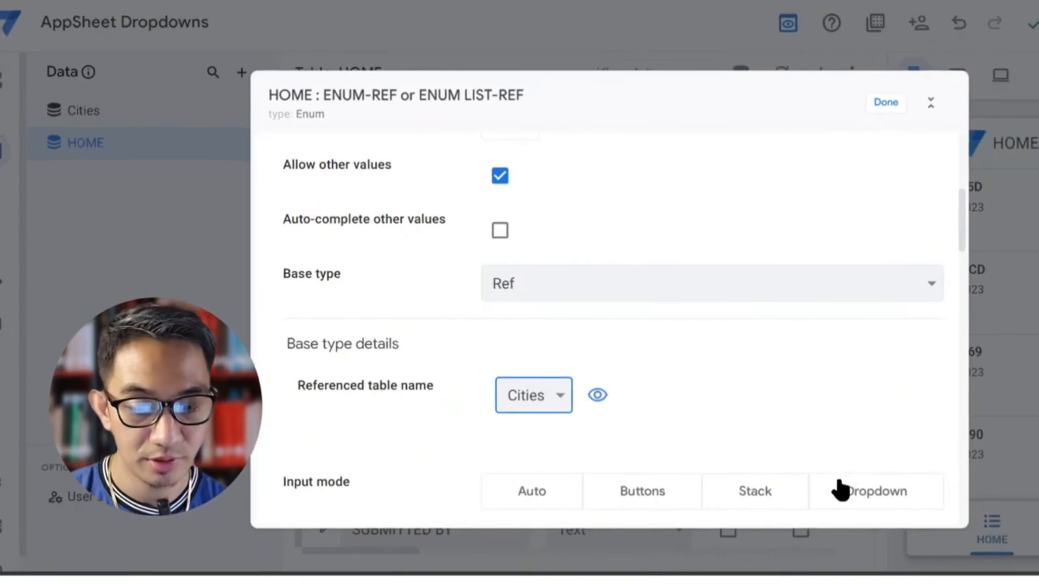
click(843, 490)
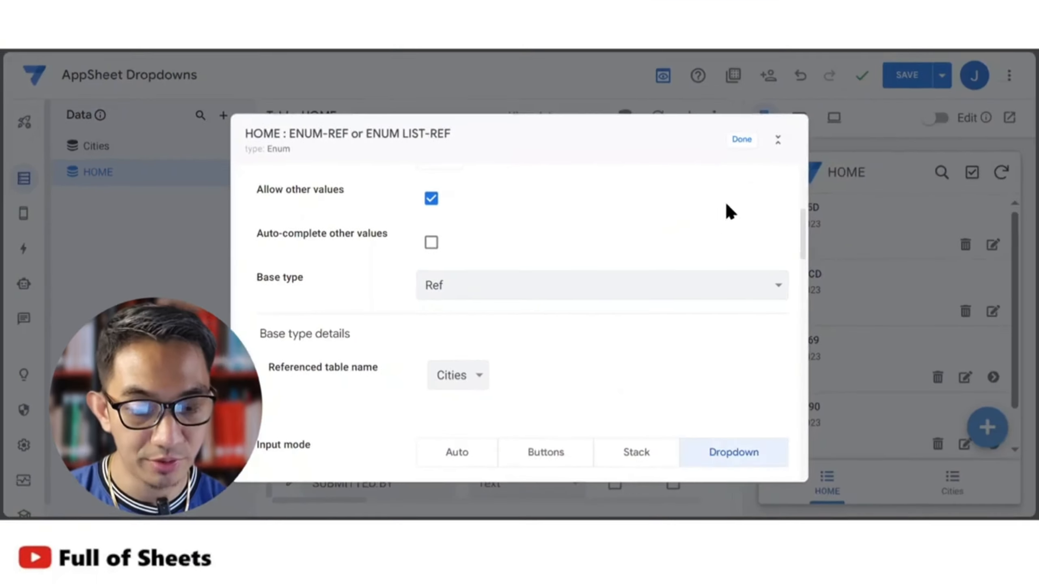
click(741, 141)
click(916, 79)
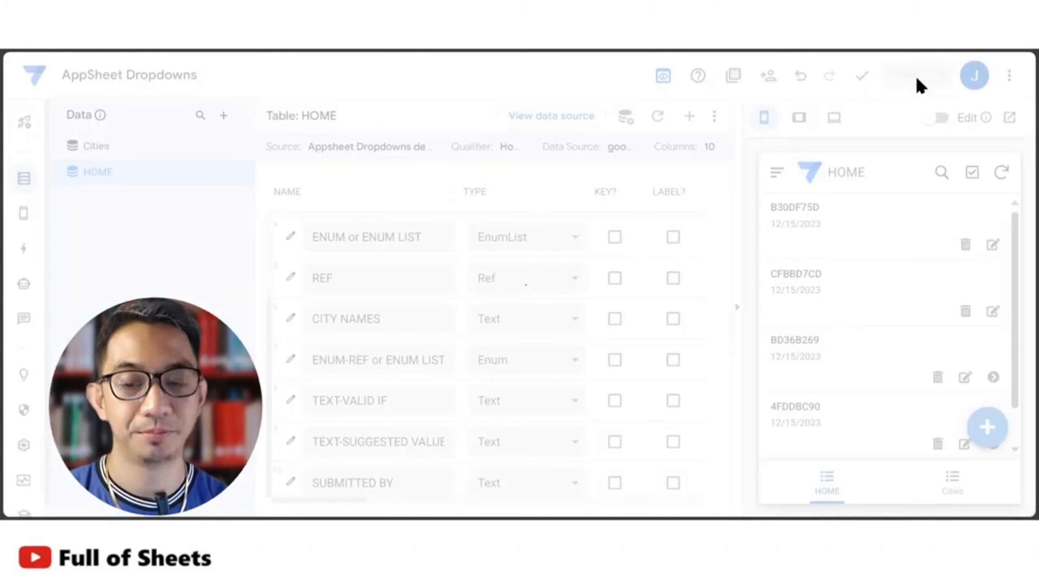
- Start a new HOME record in the preview and check the options of the ENUM-REF or ENUM LIST-REF dropdown
click(987, 428)
scroll(915, 355, down, 3)
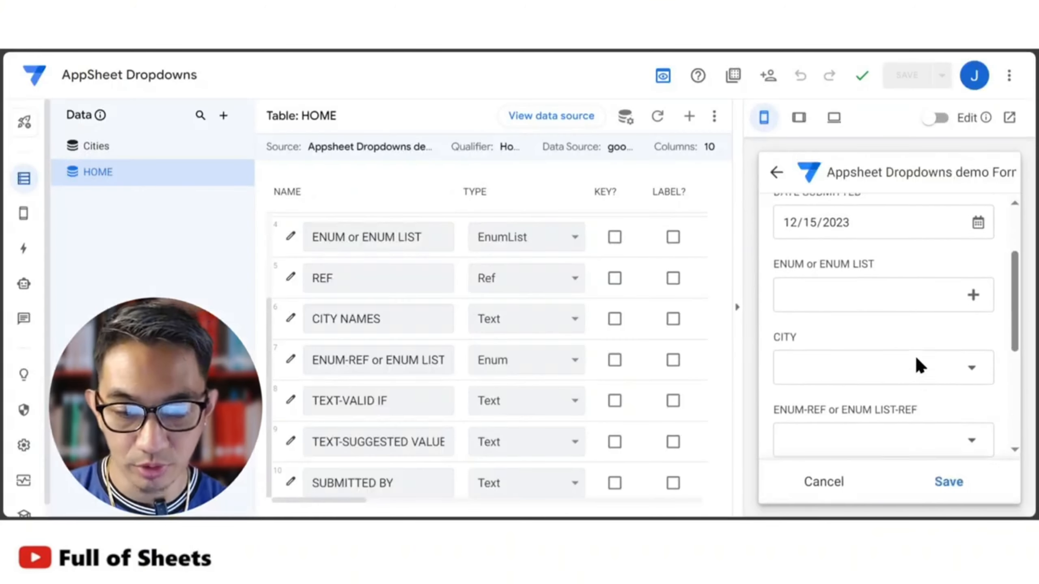
scroll(912, 372, down, 2)
scroll(961, 369, down, 2)
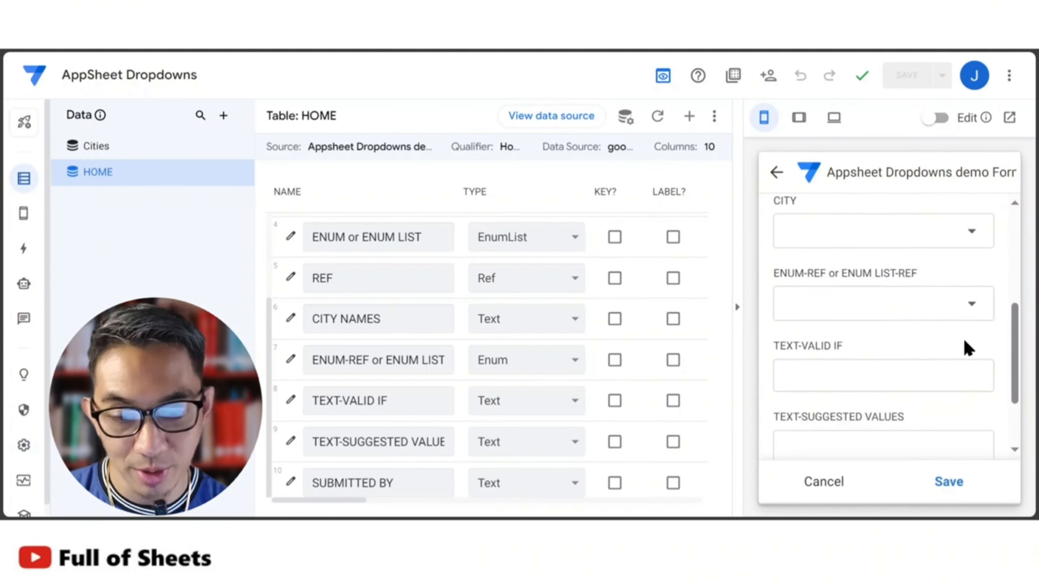
click(969, 310)
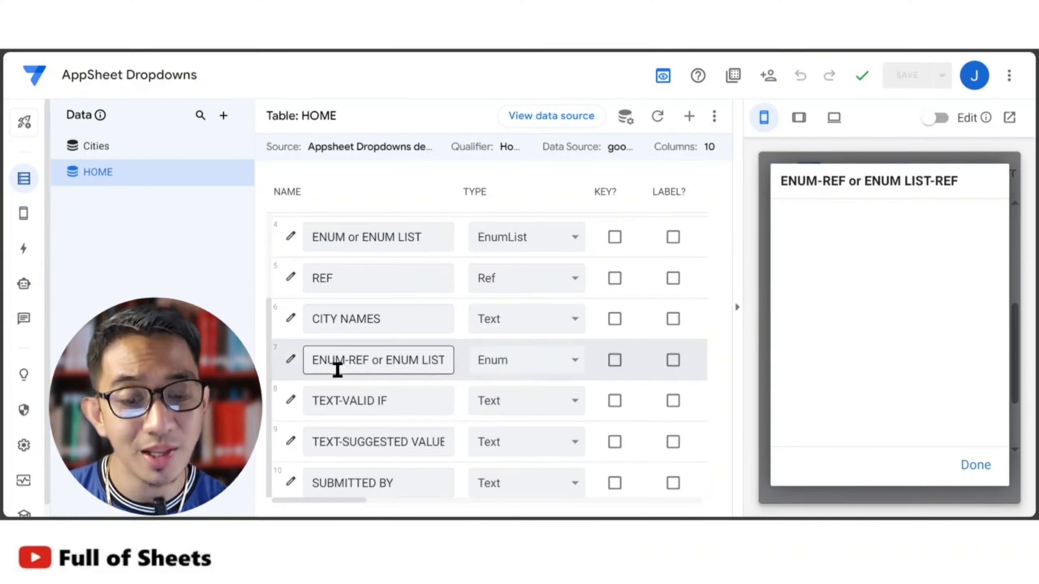
- Try CITIES[CityProvince] as the ENUM-REF or ENUM LIST-REF column's Valid If formula and check its dropdown in the preview form
click(291, 359)
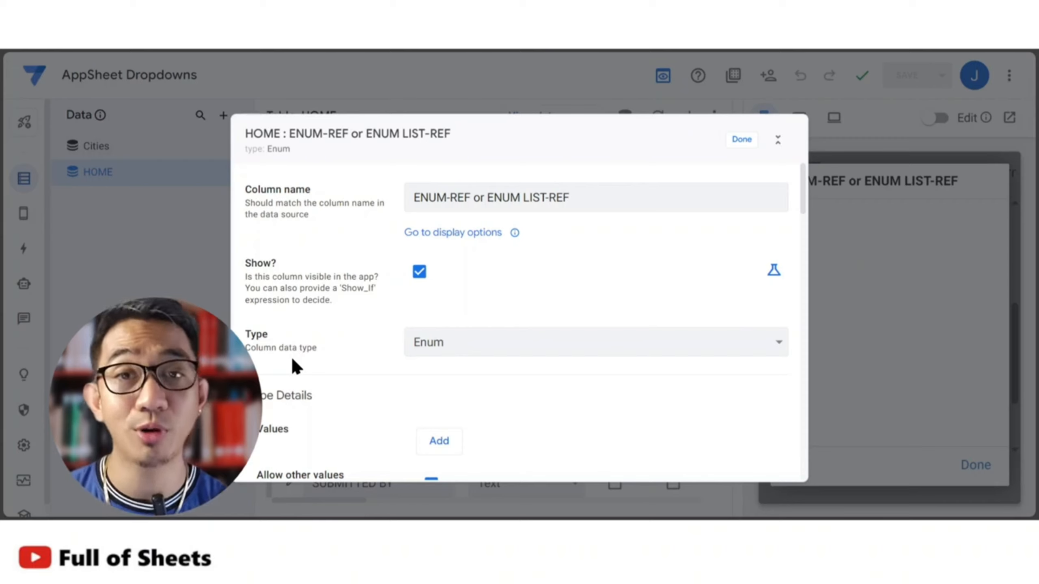
scroll(290, 359, down, 1)
scroll(290, 359, down, 2)
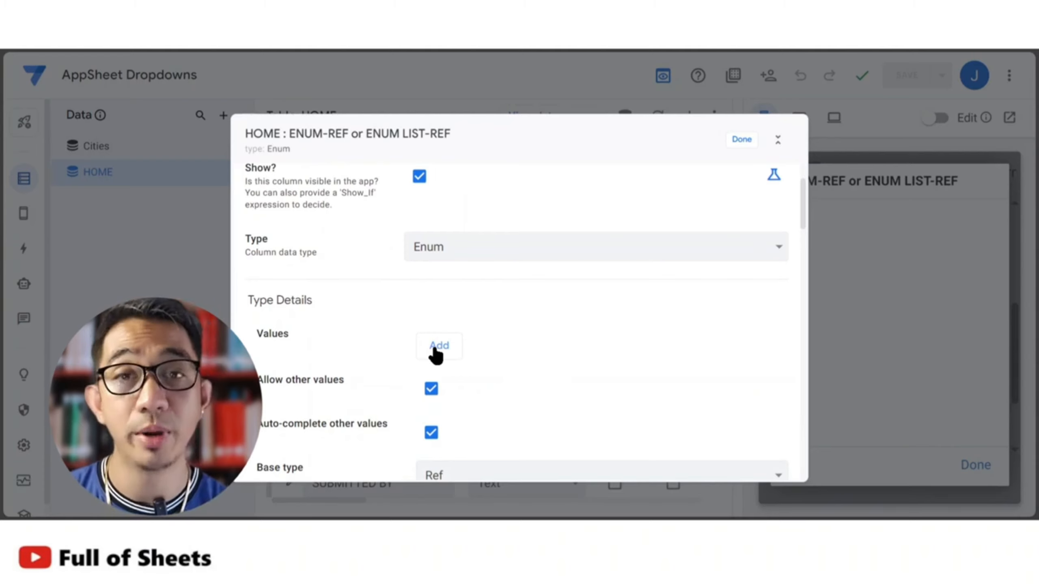
scroll(436, 355, down, 6)
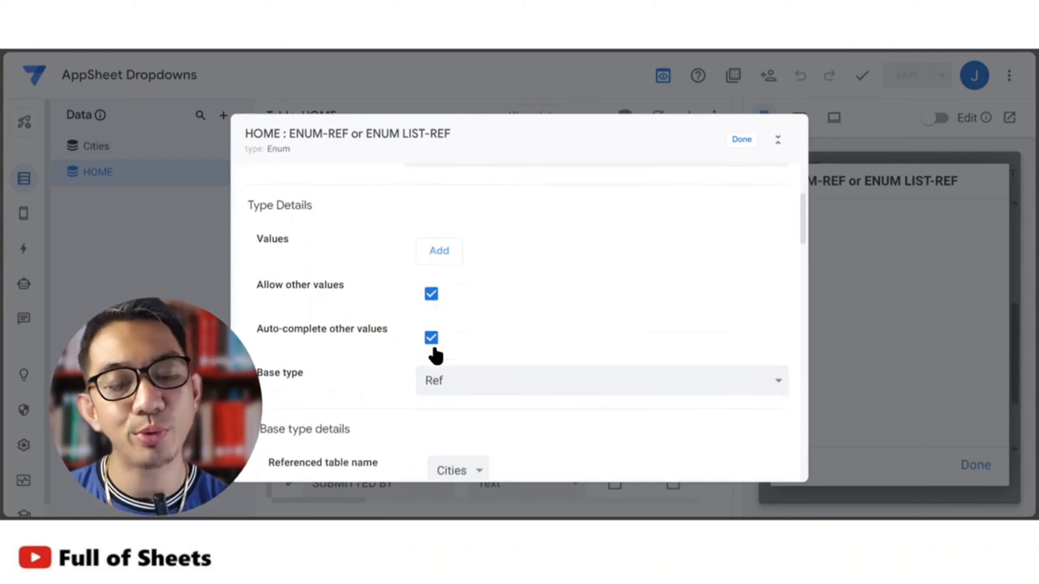
scroll(437, 355, down, 4)
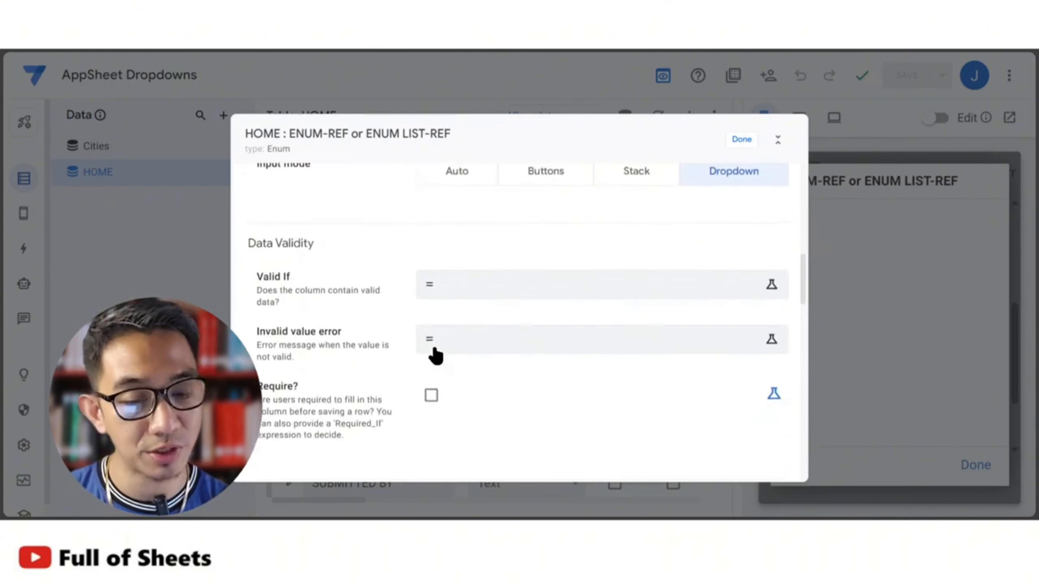
click(460, 283)
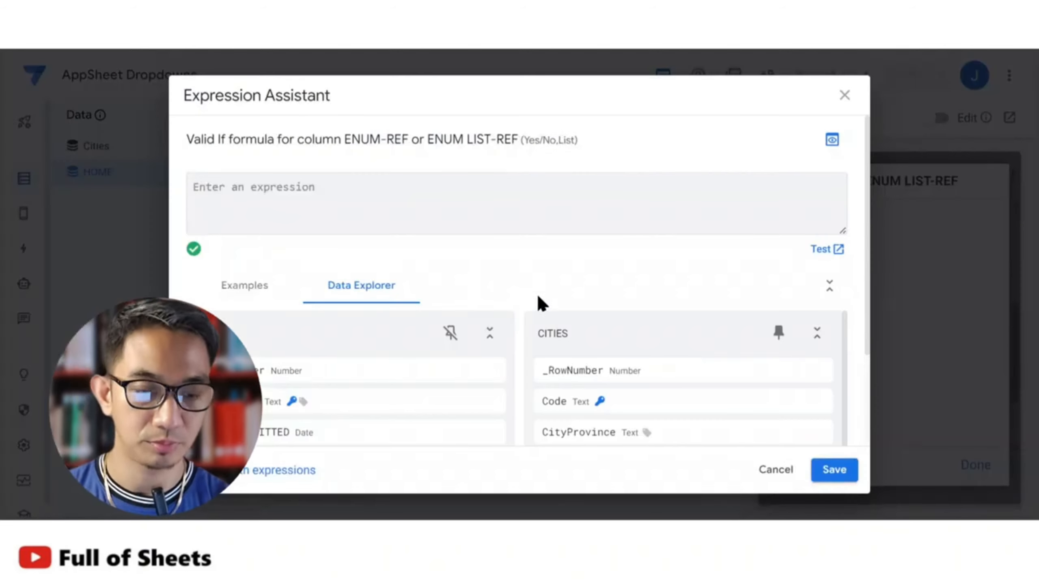
scroll(773, 399, down, 1)
click(773, 397)
click(834, 470)
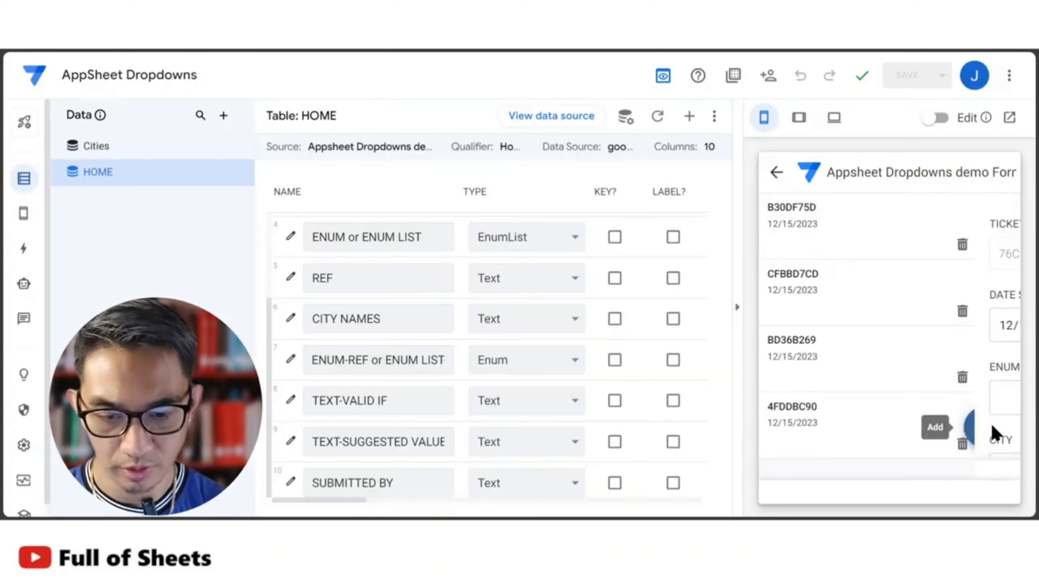
click(972, 343)
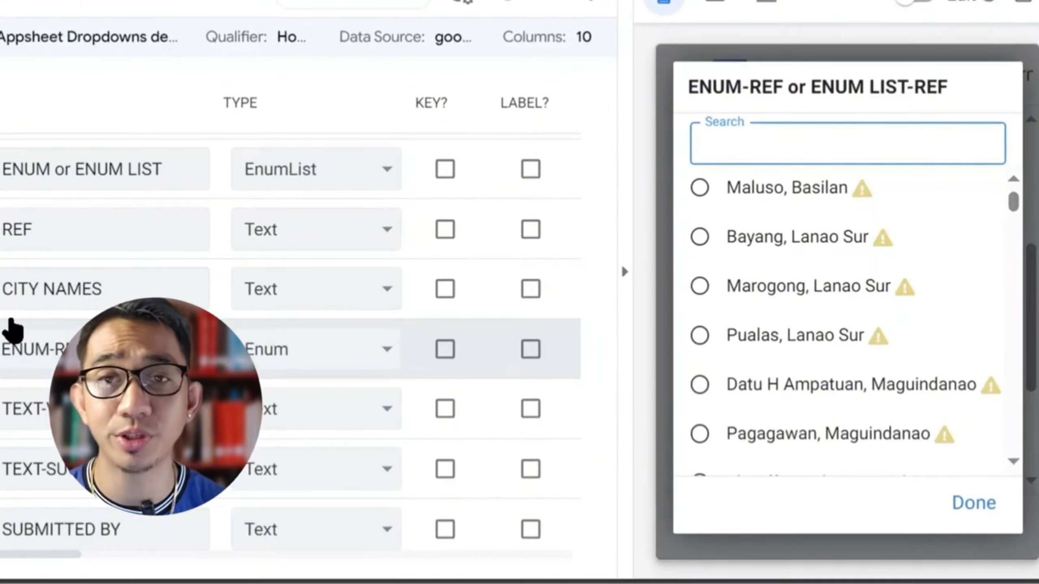
- Change the ENUM-REF or ENUM LIST-REF column's Valid If formula to CITIES[Code] and save the app
click(12, 330)
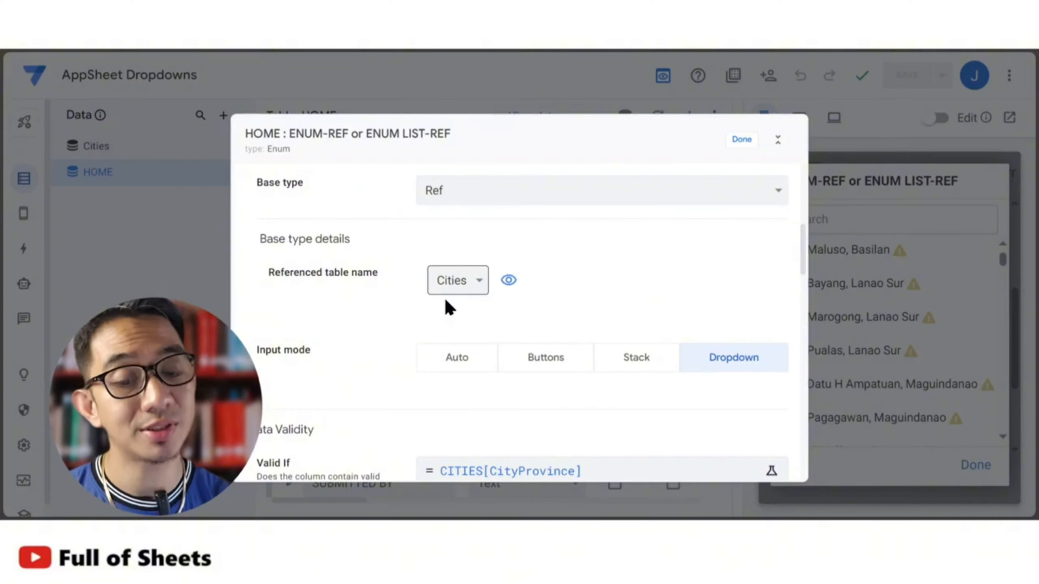
scroll(448, 325, down, 3)
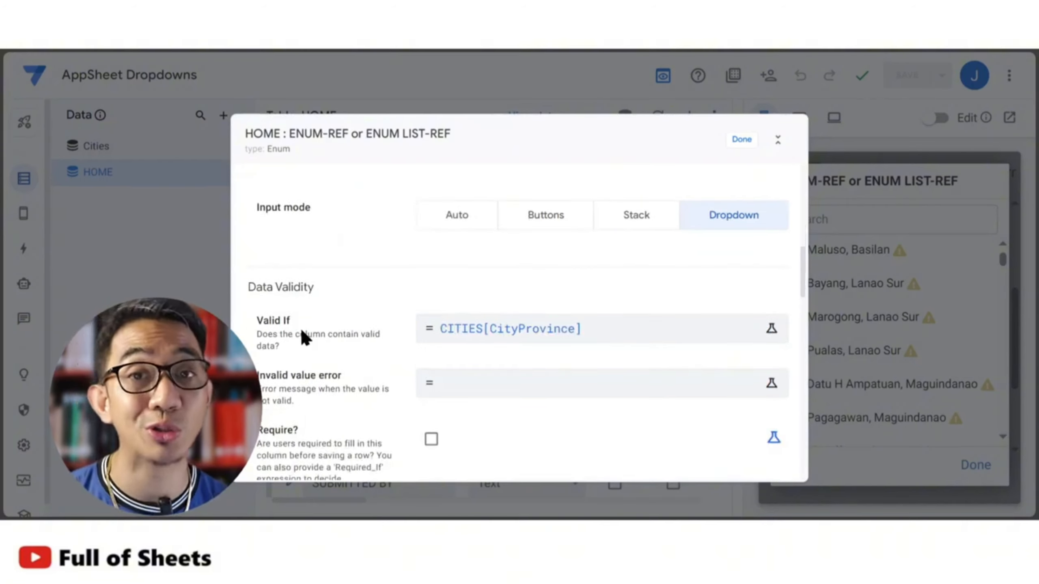
scroll(450, 272, up, 2)
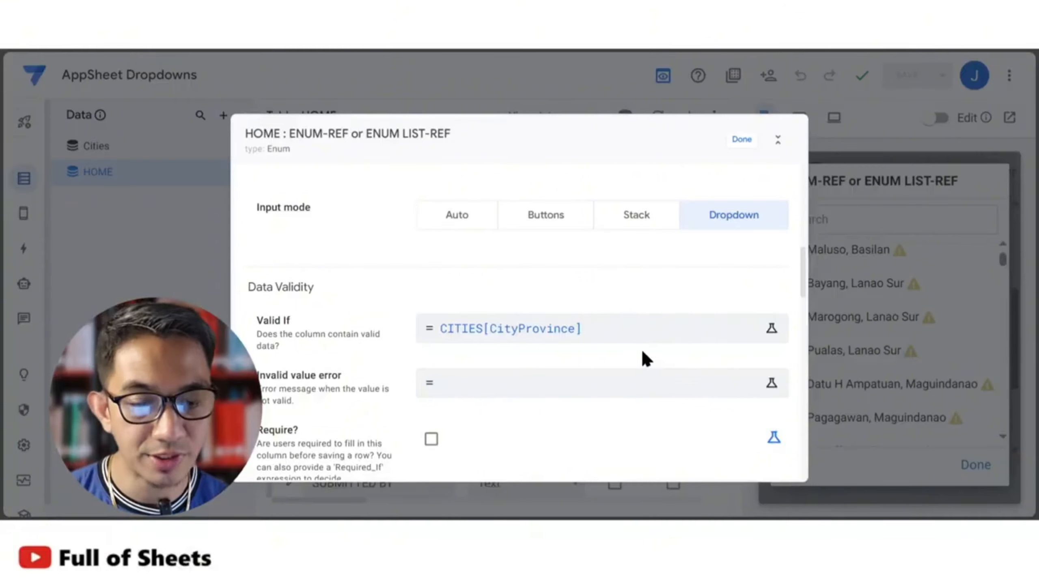
click(635, 332)
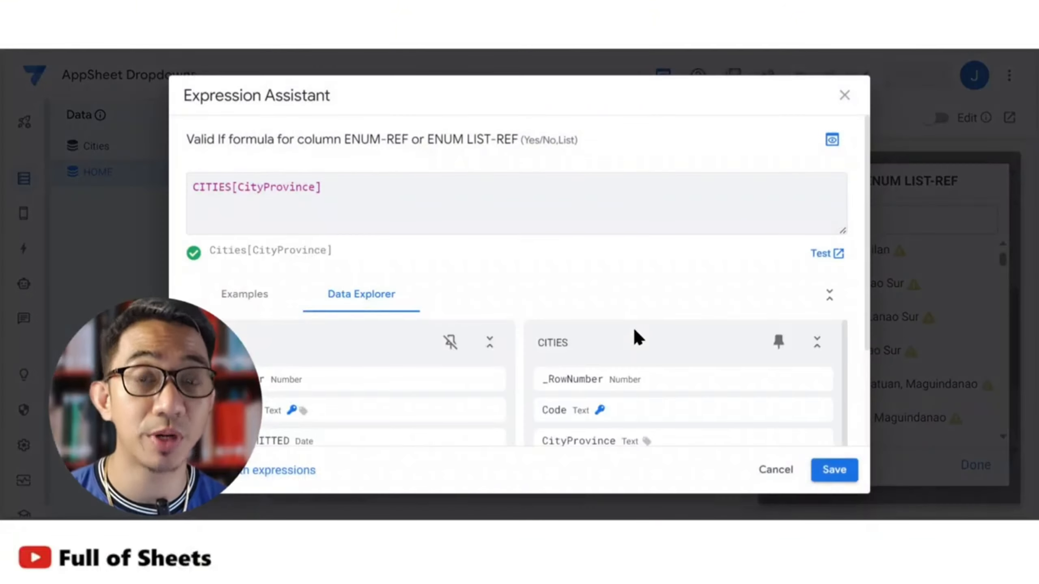
double_click(289, 188)
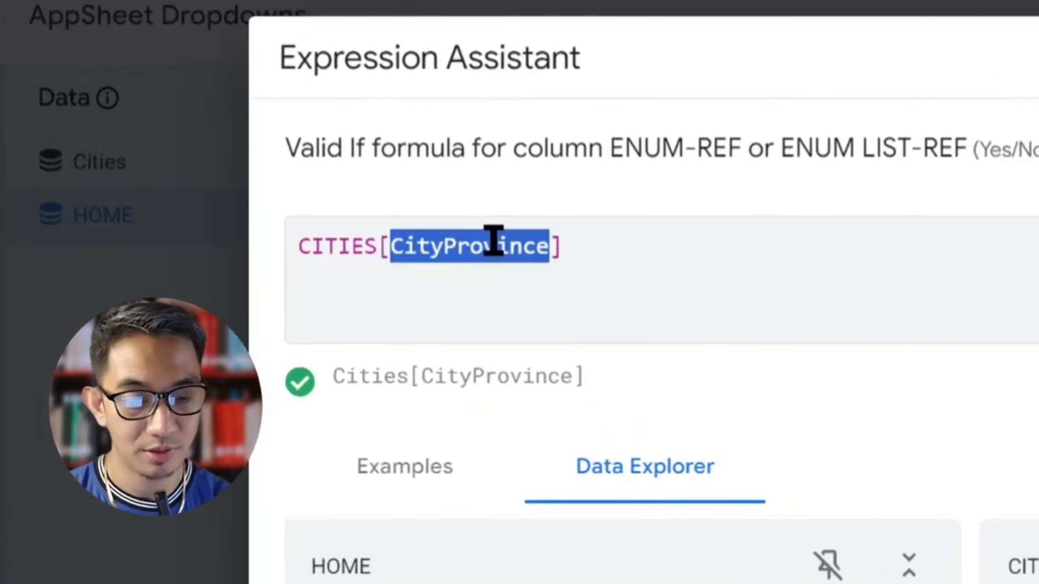
key(BackSpace)
key(Down)
key(Down)
key(Return)
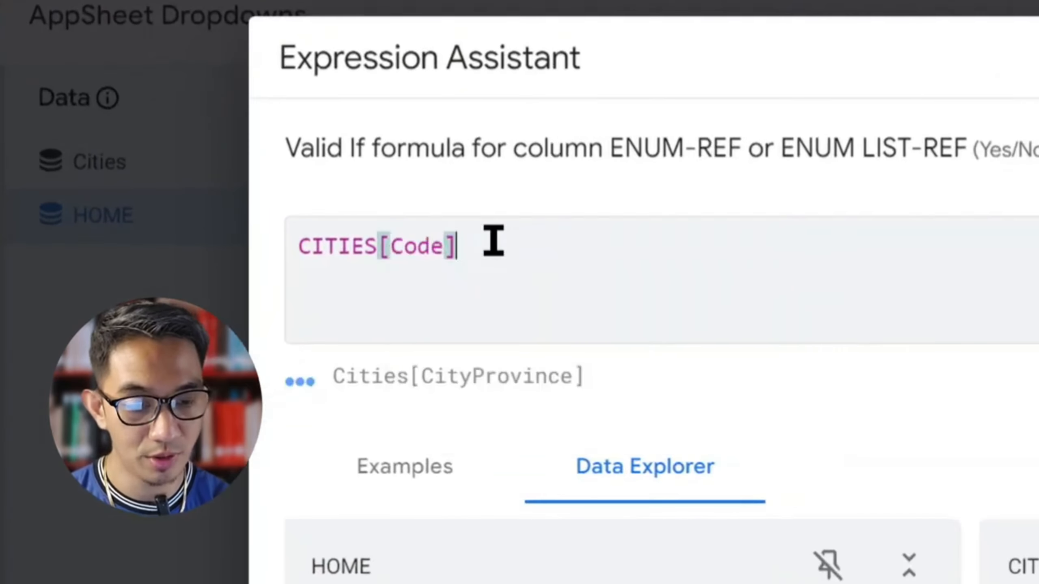
click(834, 470)
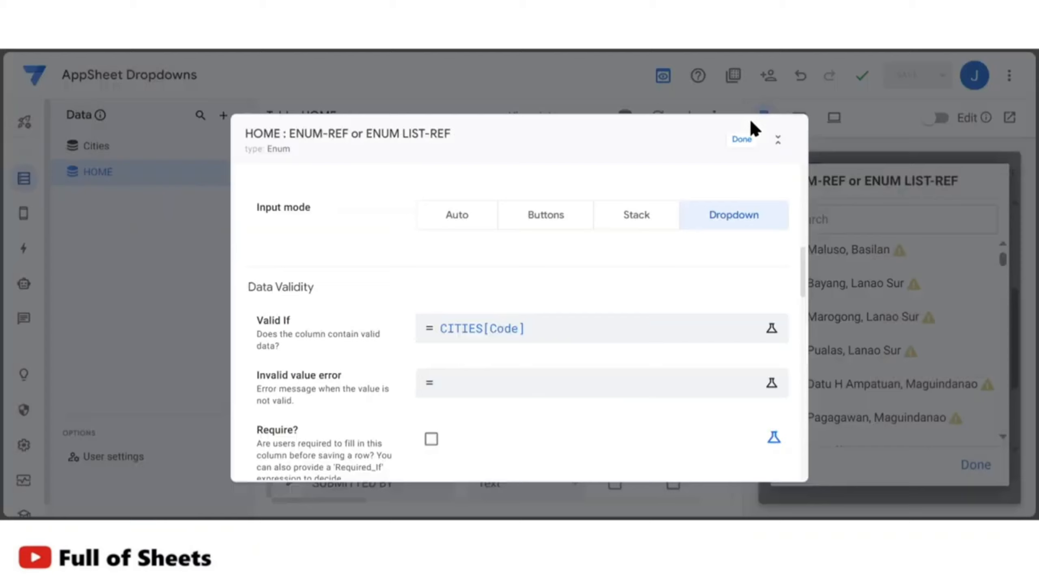
click(740, 141)
click(900, 74)
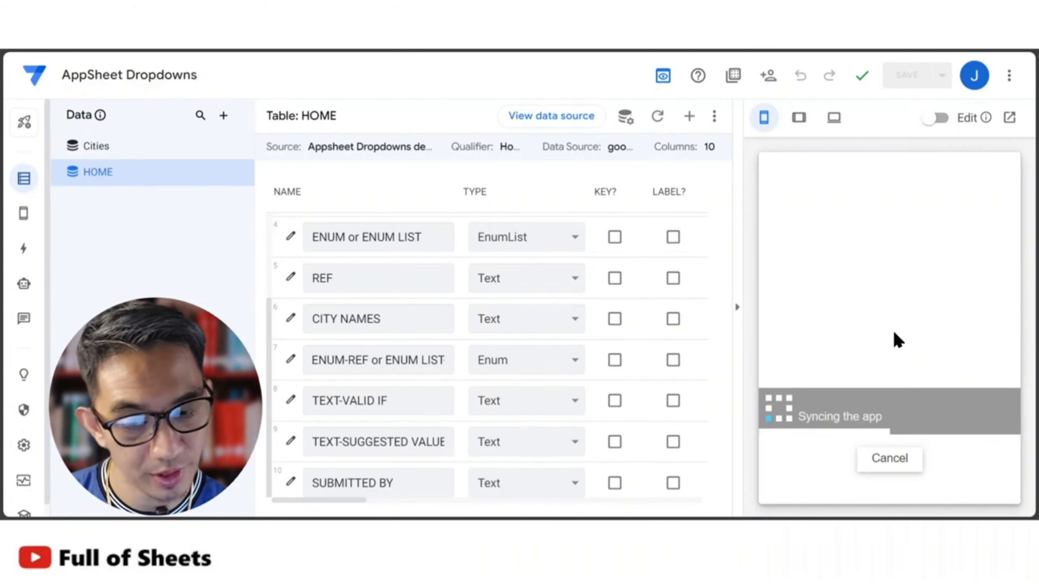
- Check the ENUM-REF or ENUM LIST-REF dropdown in the preview form against the Cities table's key and label columns, and return to the HOME table
scroll(916, 391, down, 2)
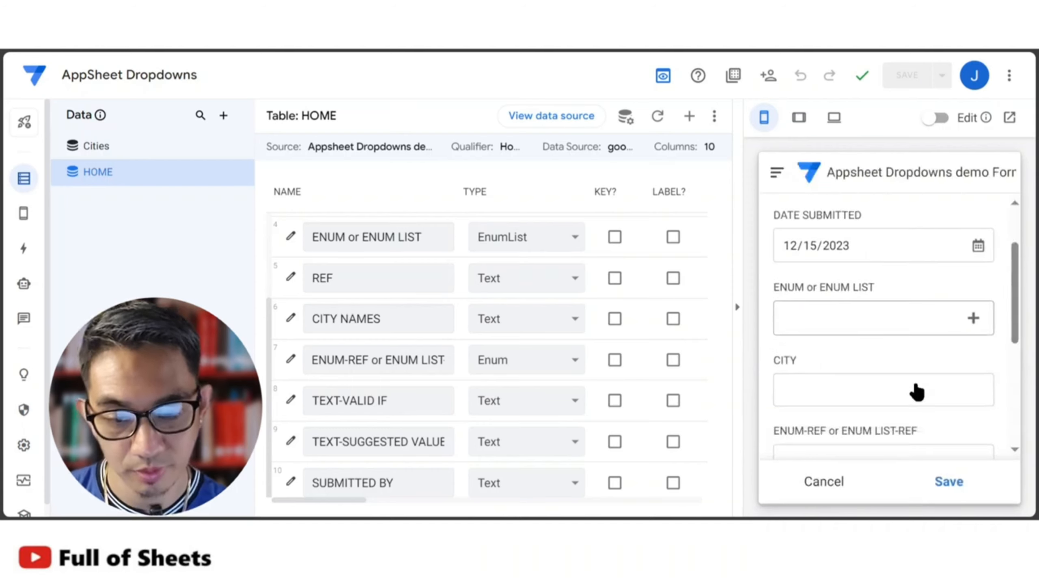
scroll(917, 391, down, 4)
click(893, 304)
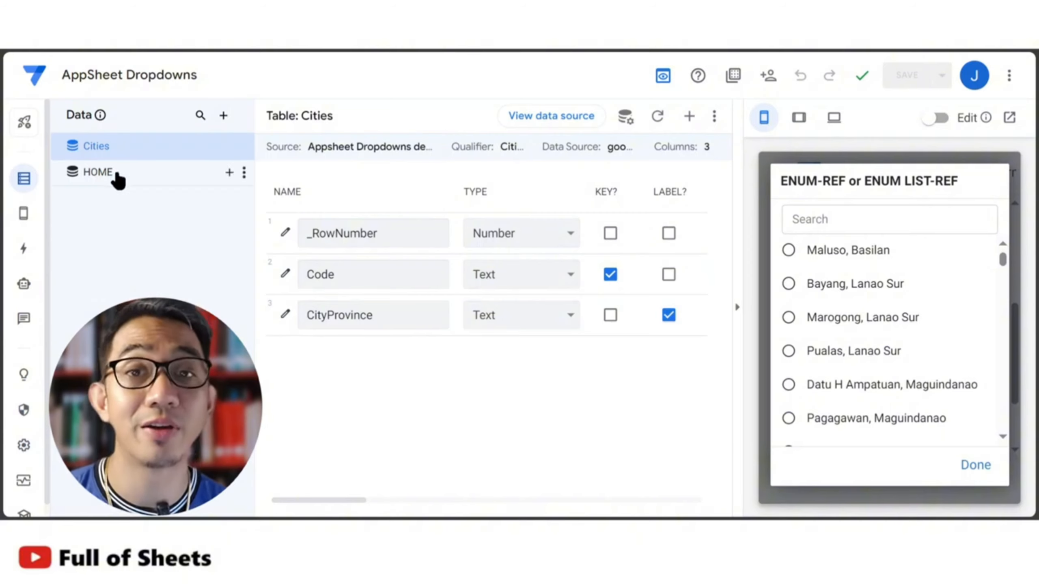
click(119, 180)
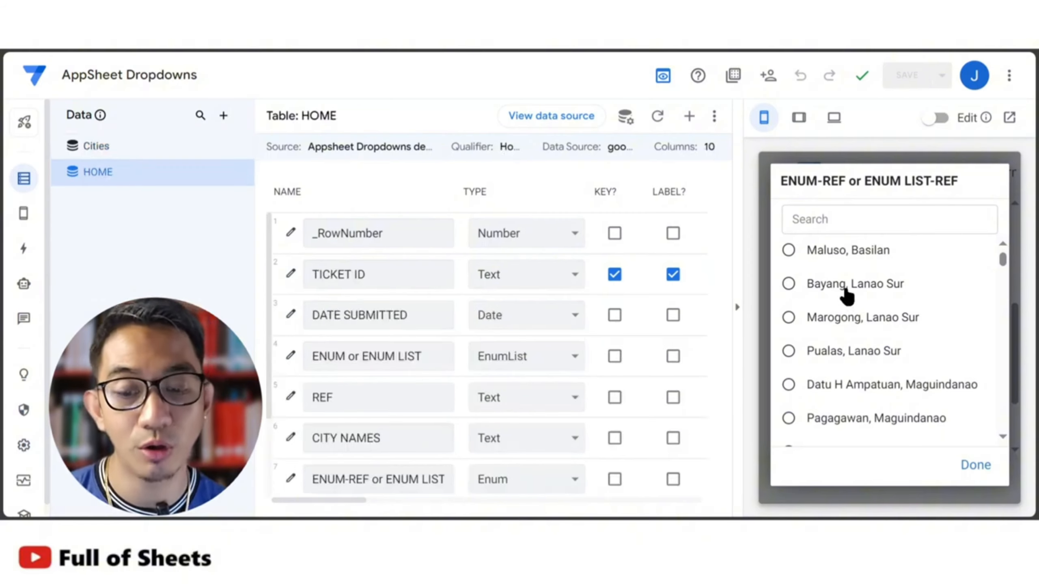
- Choose Bayang, Lanao Sur for ENUM-REF or ENUM LIST-REF, save the record, and inspect its stored value in the Appsheet Dropdowns demo spreadsheet
click(851, 286)
click(947, 495)
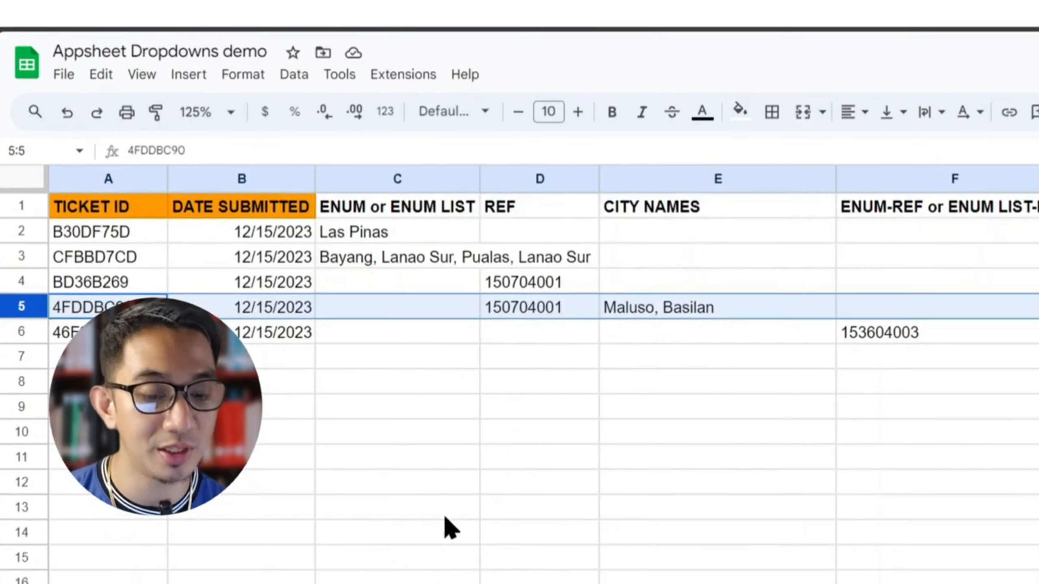
click(875, 332)
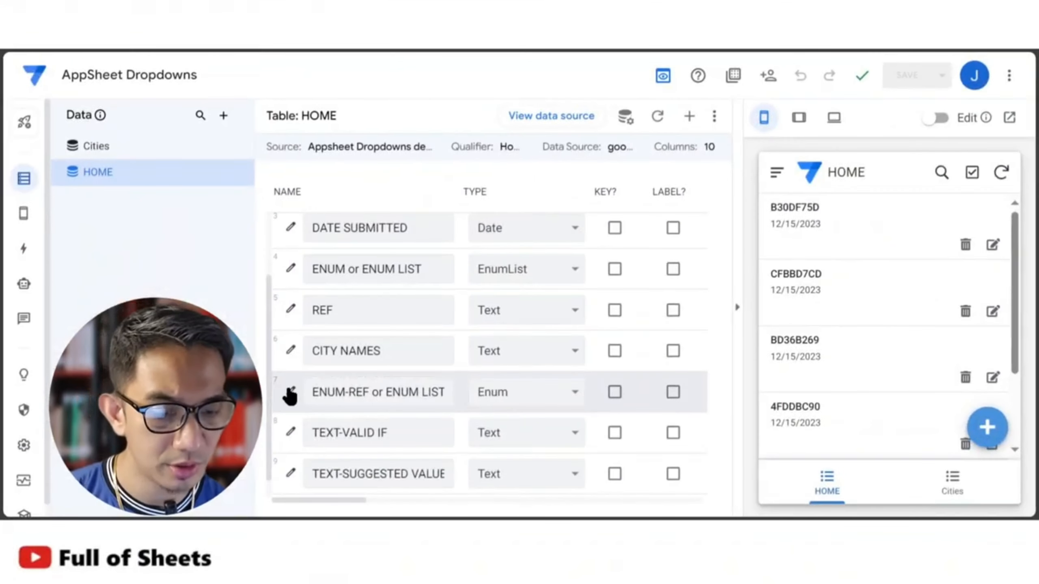
- Review the ENUM-REF or ENUM LIST-REF column's base type, referenced table and Valid If formula in the HOME table
click(291, 392)
scroll(563, 320, down, 3)
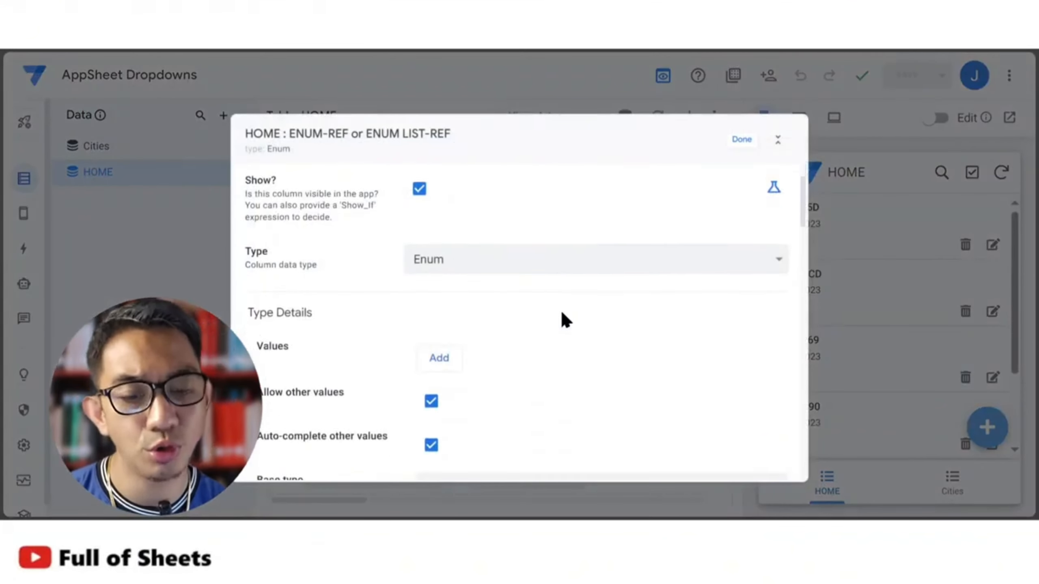
scroll(485, 254, down, 3)
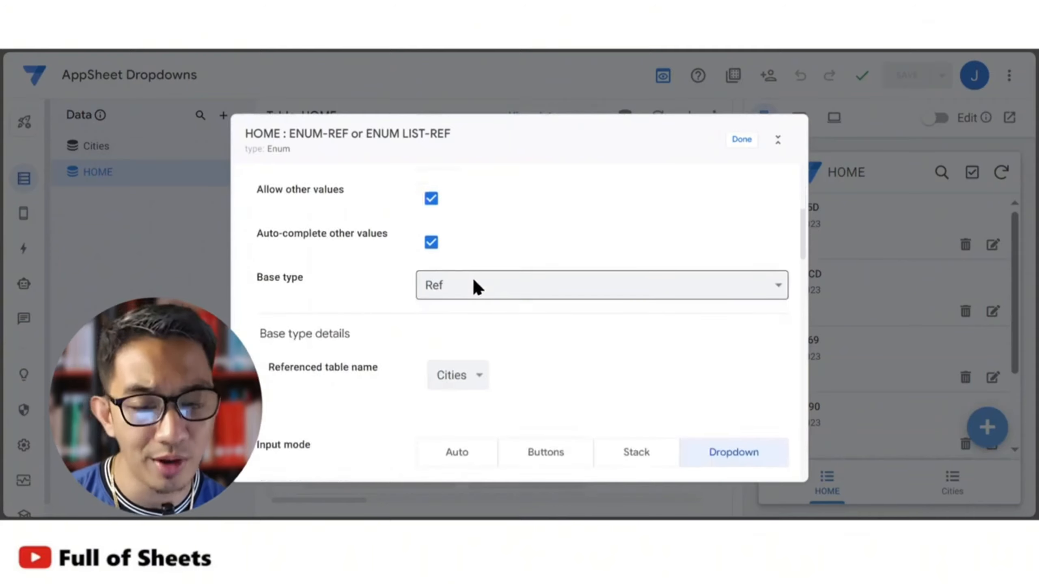
scroll(475, 284, down, 5)
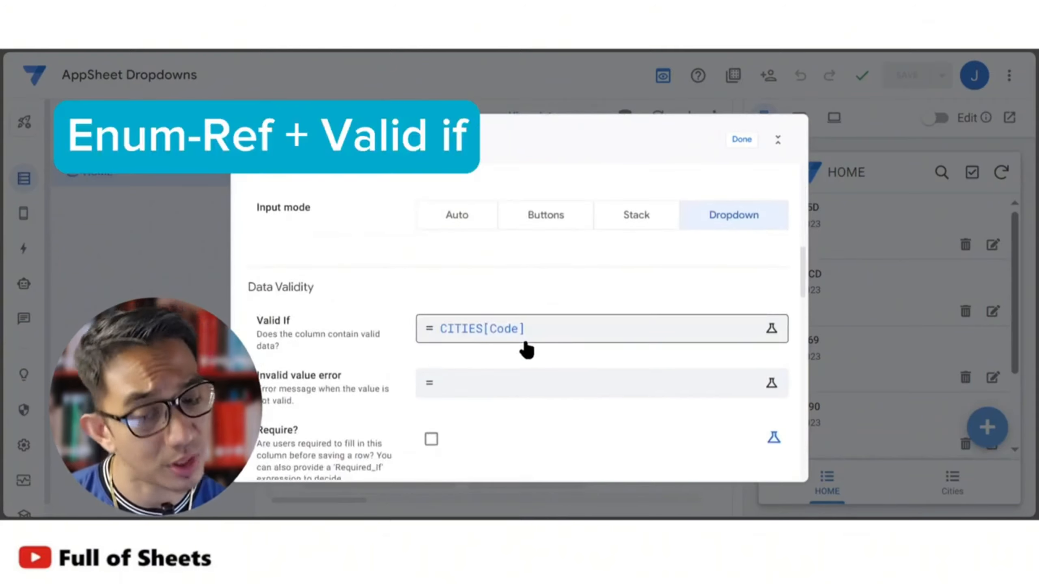
scroll(524, 348, up, 5)
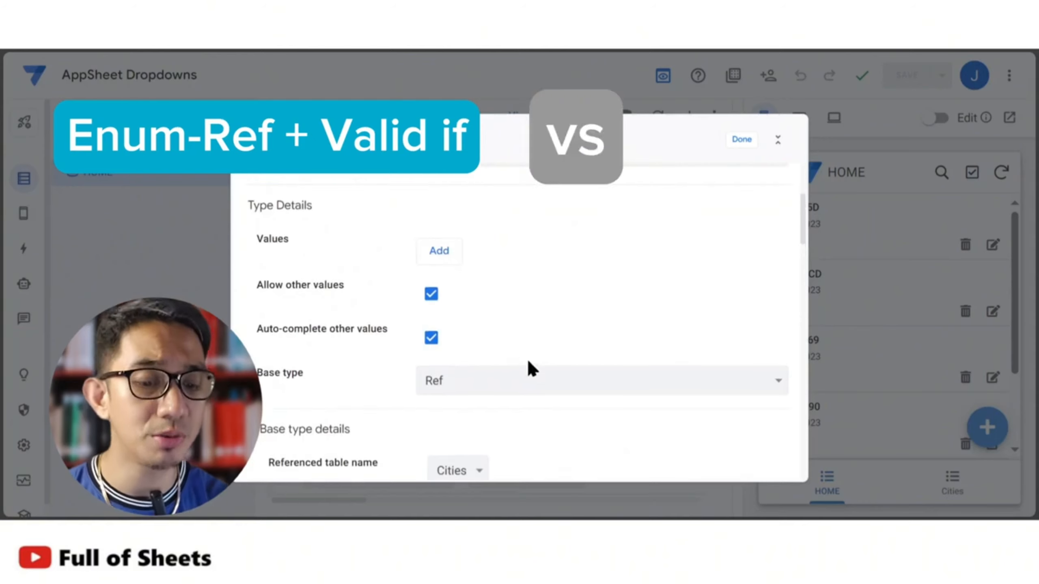
click(532, 380)
click(336, 257)
scroll(450, 266, up, 5)
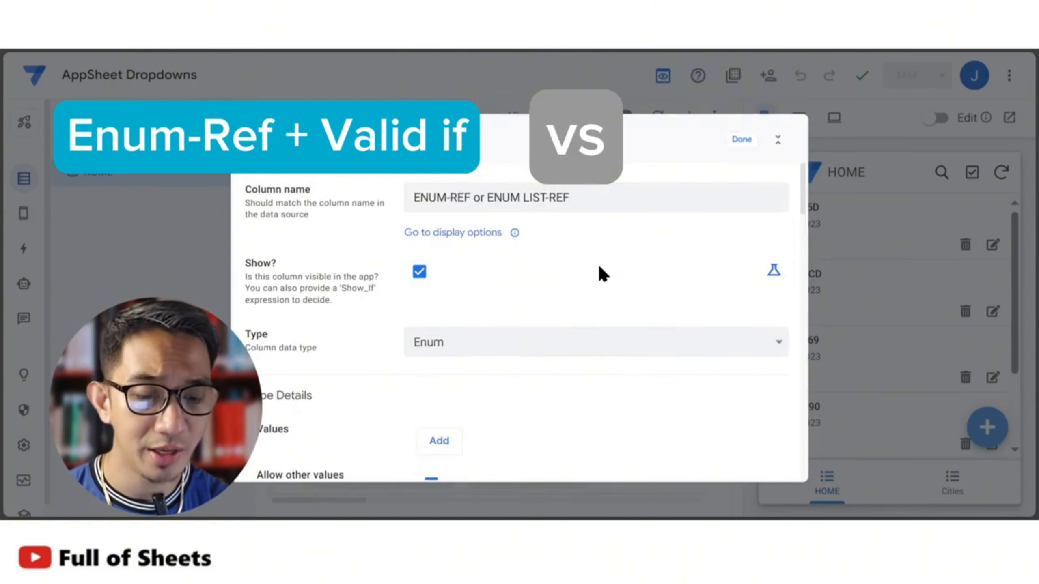
- Change the ENUM-REF or ENUM LIST-REF column's data type to Text and check its Valid If formula
click(539, 341)
key(t)
key(Return)
scroll(535, 330, down, 5)
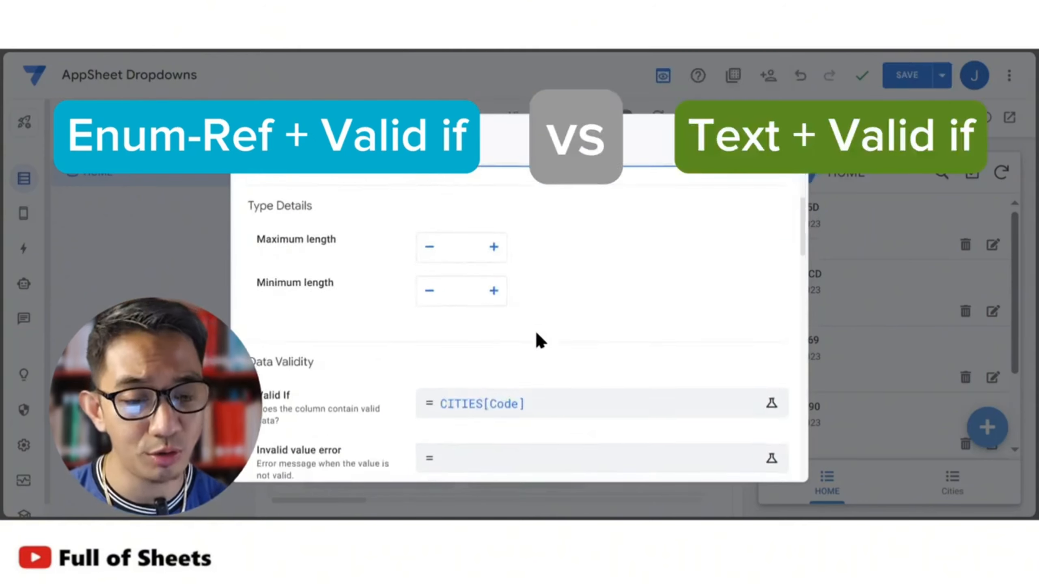